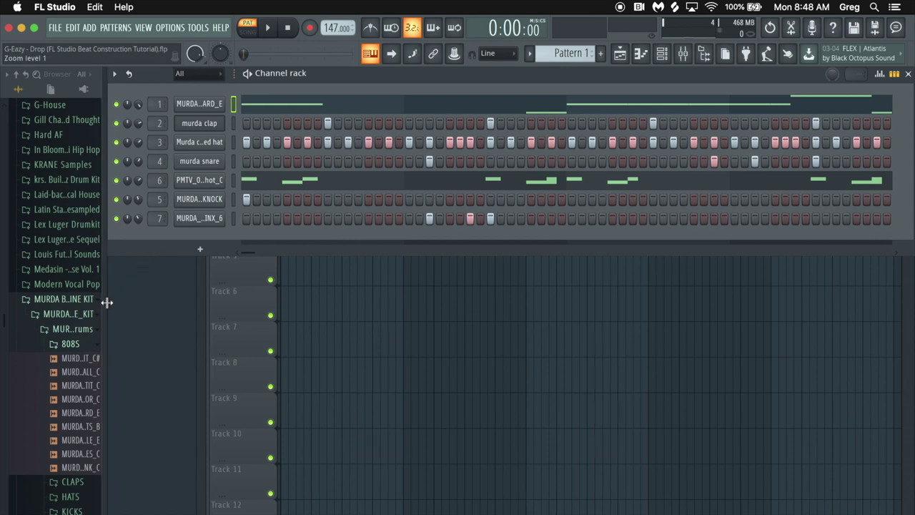
# Widen the browser panel so the full sample names are visible
pyautogui.moveTo(107, 302)
pyautogui.mouseDown()
pyautogui.moveTo(208, 305)
pyautogui.moveTo(179, 310)
pyautogui.moveTo(106, 298)
pyautogui.mouseUp()
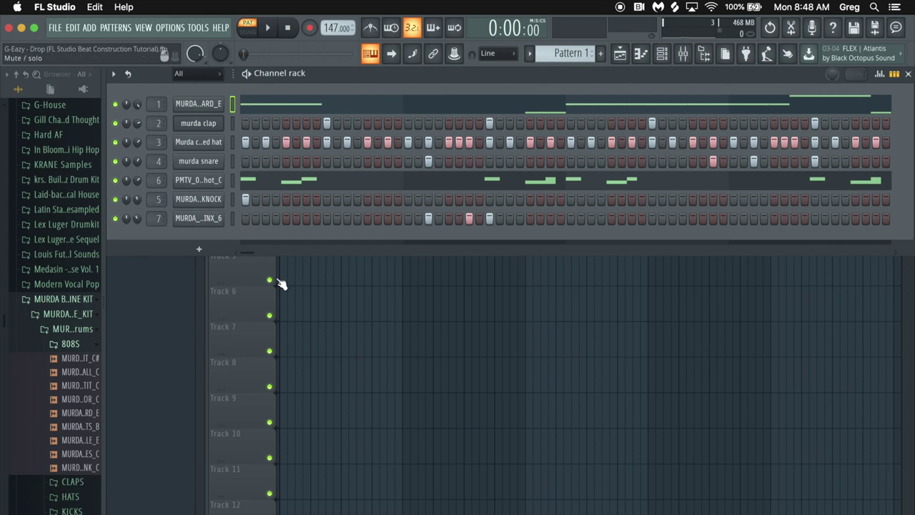
# Play Pattern 1 through, stop it, and open the 808 channel's settings
pyautogui.click(269, 30)
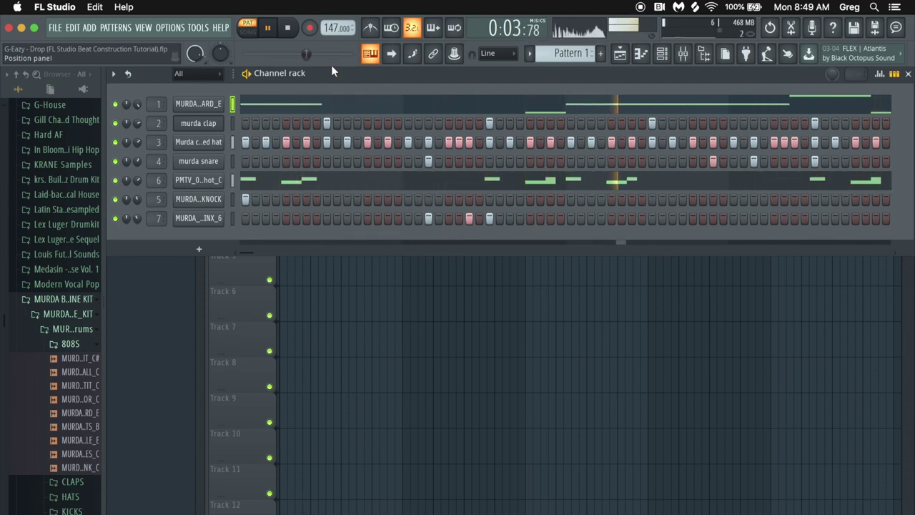
pyautogui.click(291, 31)
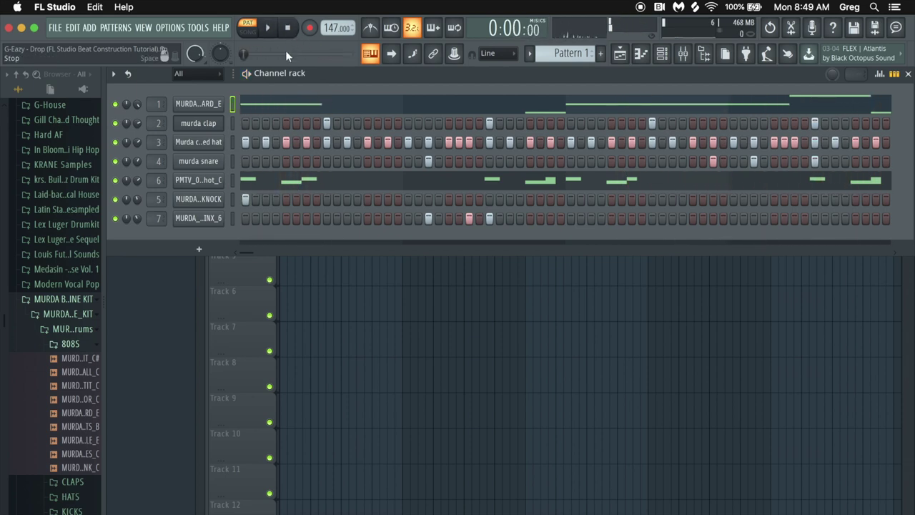
pyautogui.click(213, 105)
pyautogui.click(178, 213)
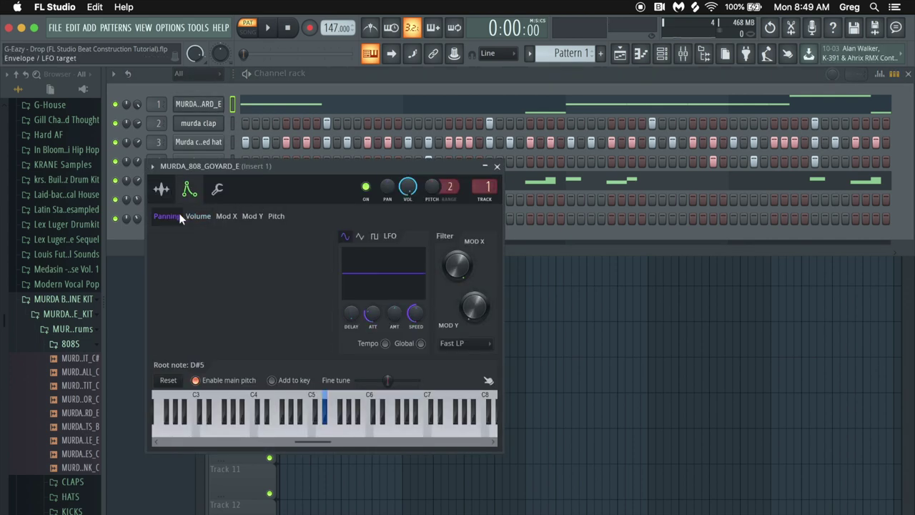
pyautogui.click(161, 189)
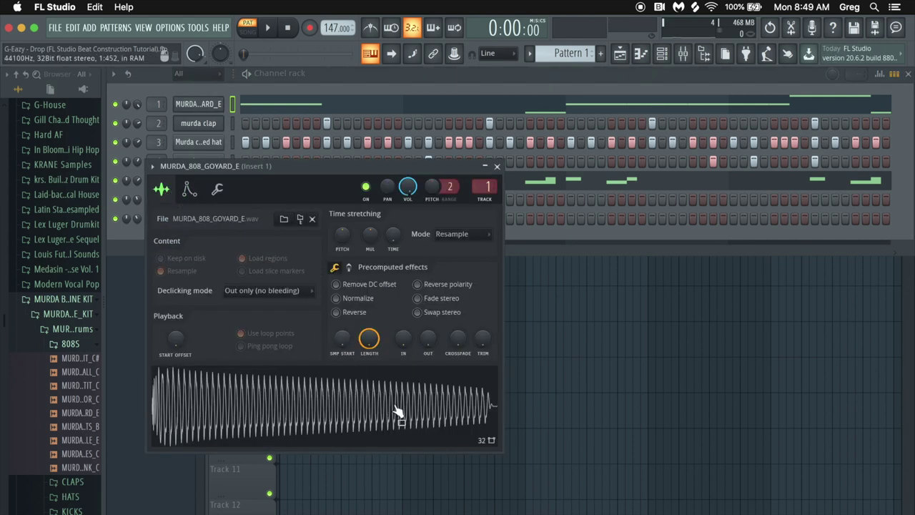
pyautogui.click(349, 405)
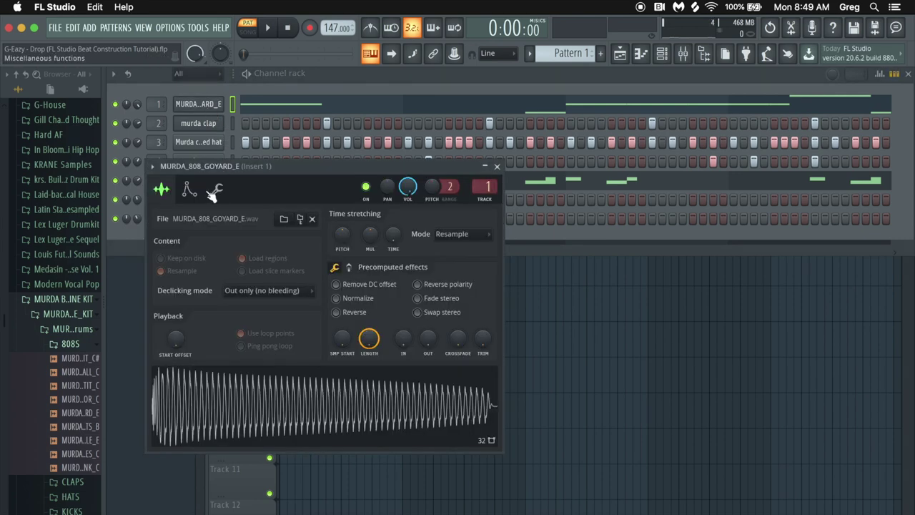
pyautogui.click(189, 190)
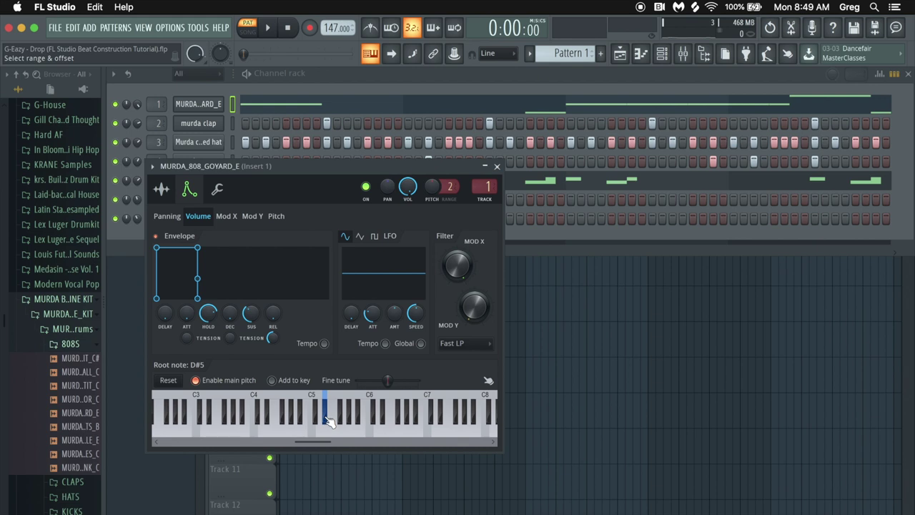
pyautogui.click(177, 215)
pyautogui.click(191, 216)
pyautogui.click(498, 167)
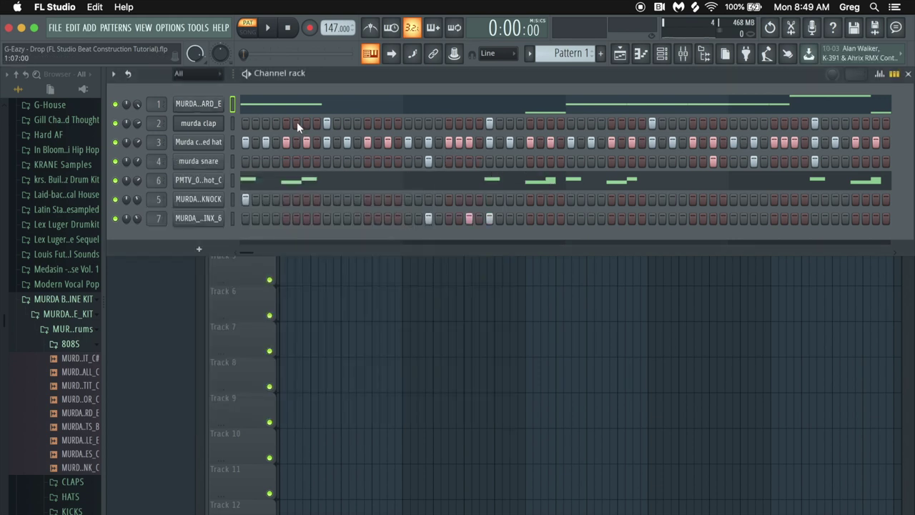
# Clear the steps of the 808, murda clap, hi-hat and murda snare channels
pyautogui.rightClick(218, 106)
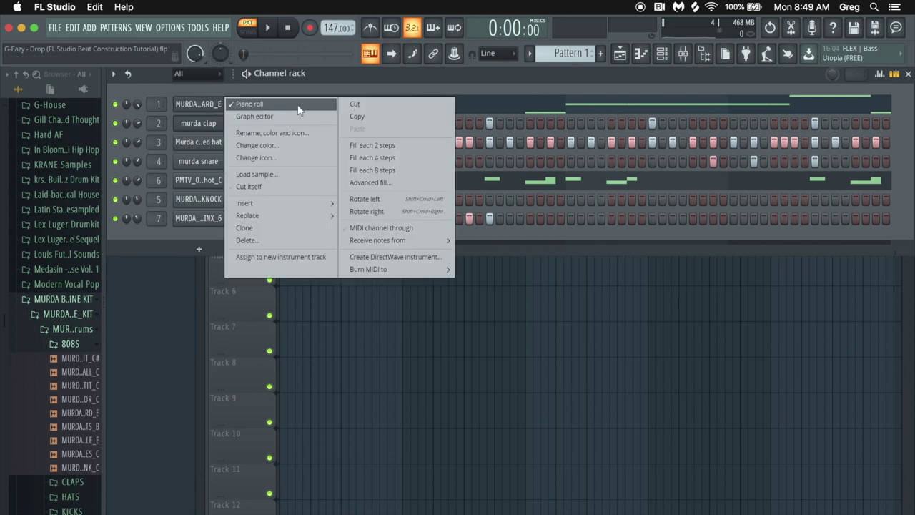
pyautogui.click(351, 106)
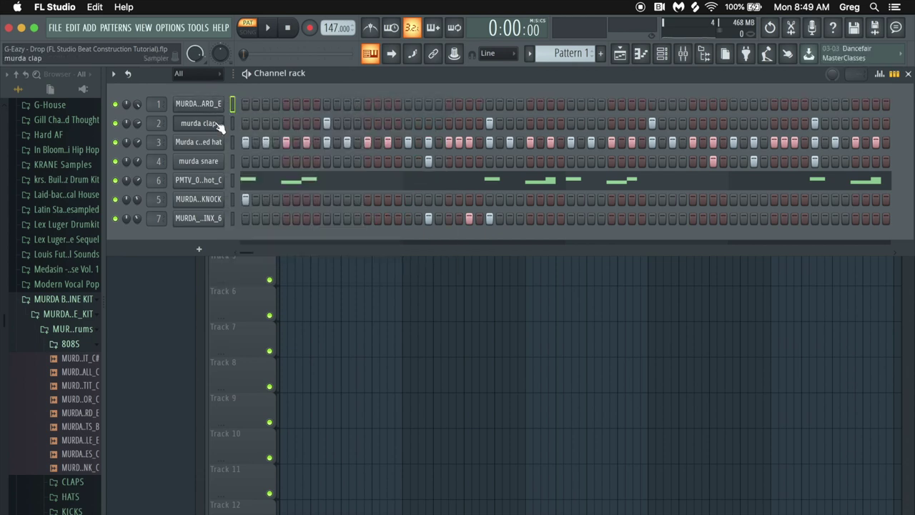
pyautogui.rightClick(221, 125)
pyautogui.click(354, 123)
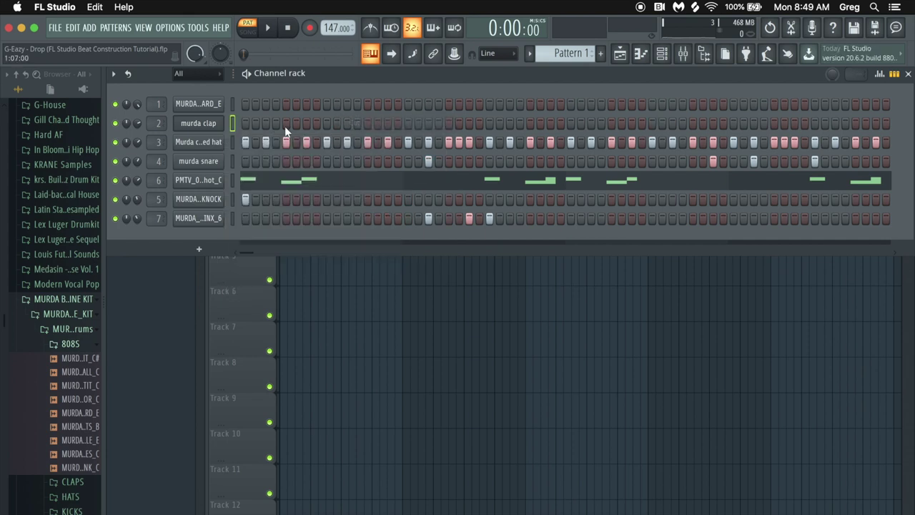
pyautogui.rightClick(221, 142)
pyautogui.click(344, 145)
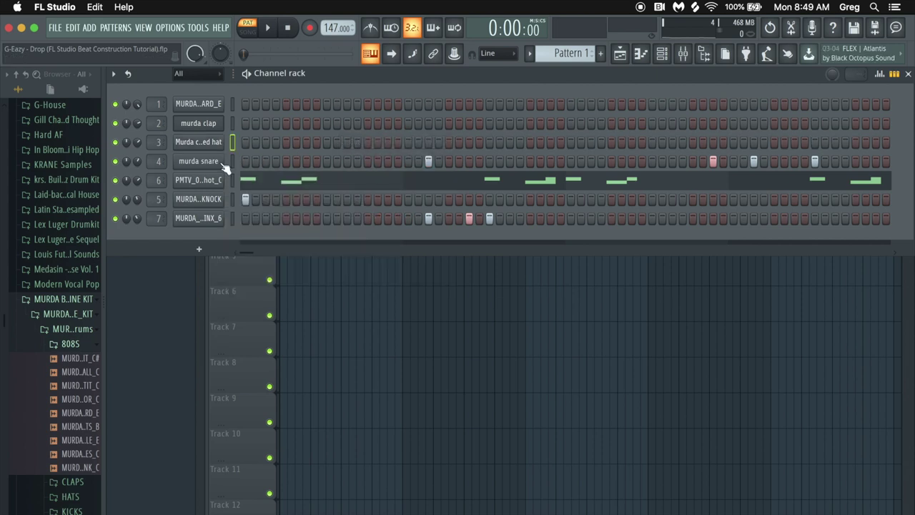
pyautogui.rightClick(222, 163)
pyautogui.click(355, 162)
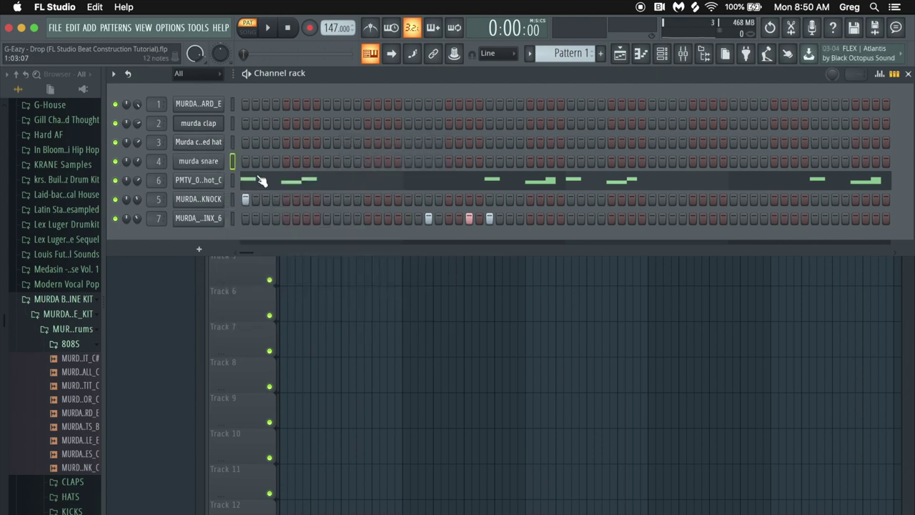
# Preview the vocal shot sample, then remove the vocal shot channel's notes
pyautogui.click(211, 183)
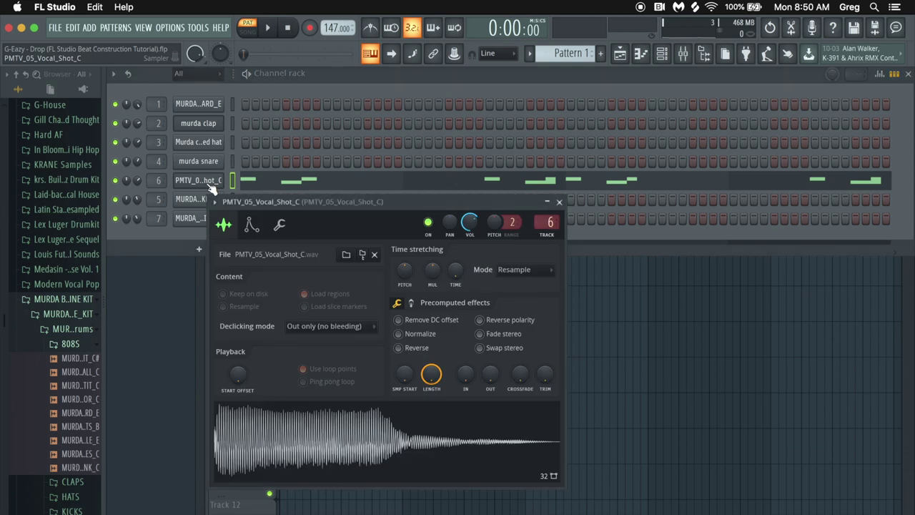
pyautogui.click(384, 437)
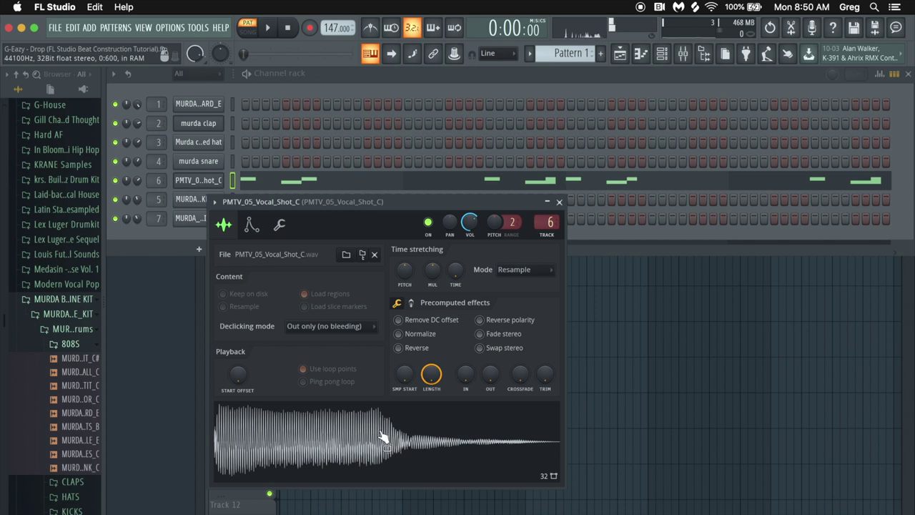
pyautogui.click(458, 438)
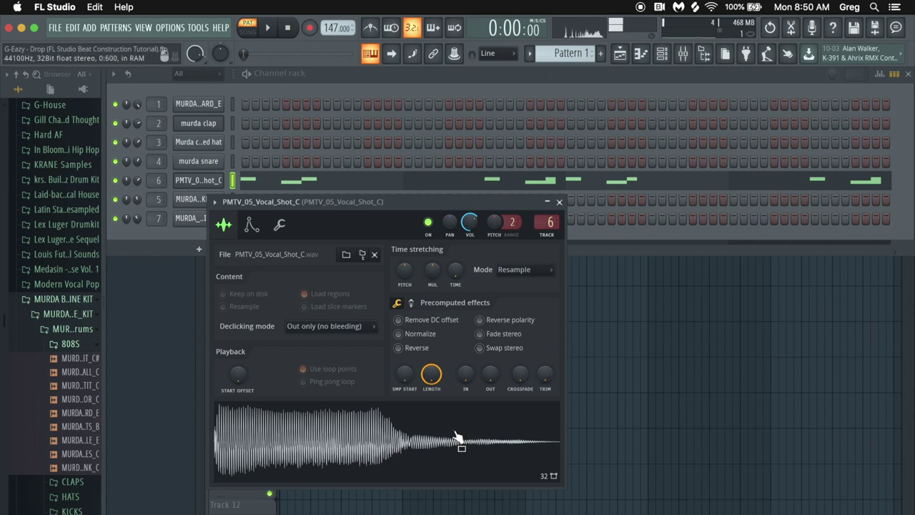
pyautogui.click(561, 203)
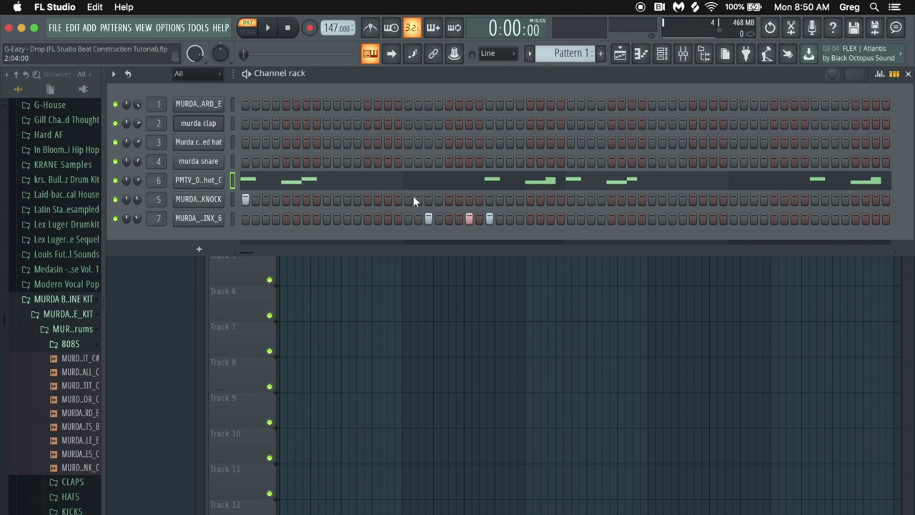
pyautogui.rightClick(210, 184)
pyautogui.click(356, 180)
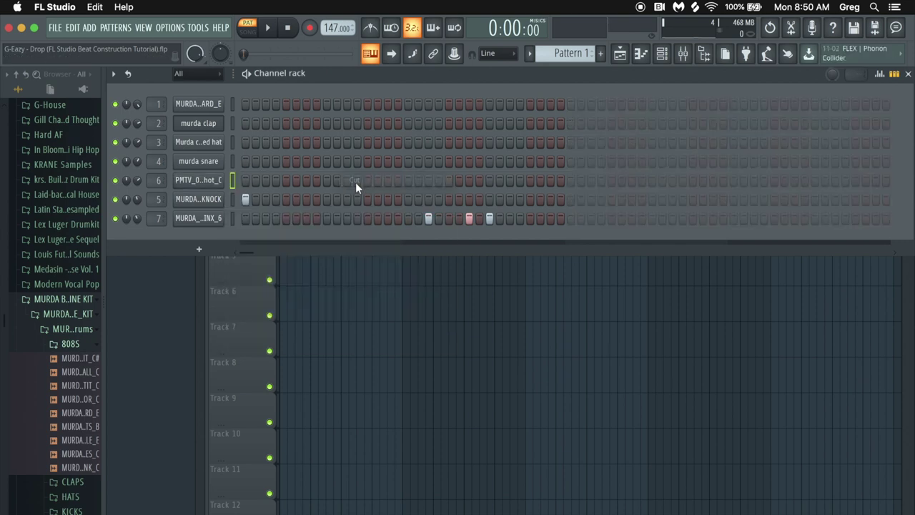
# Clear the steps of the percussion knock and BRINX percussion channels
pyautogui.click(210, 202)
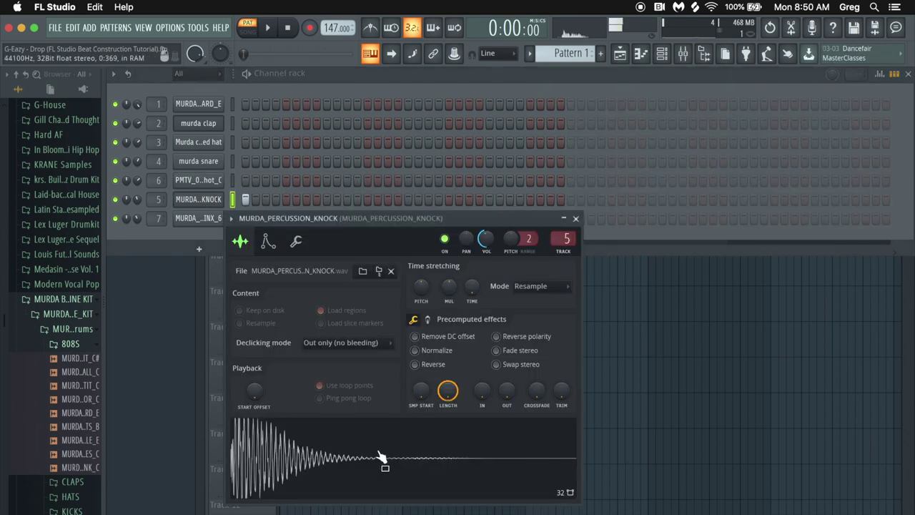
pyautogui.click(575, 218)
pyautogui.rightClick(214, 199)
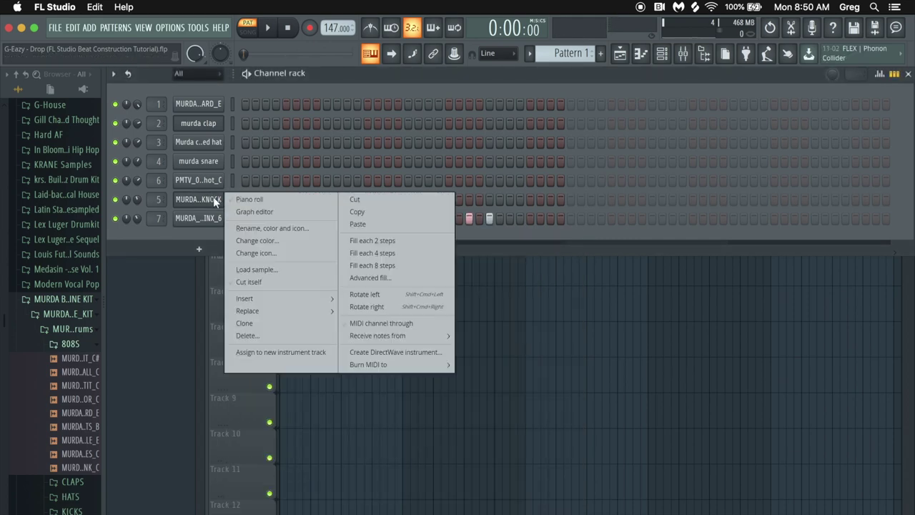
pyautogui.click(356, 199)
pyautogui.click(224, 219)
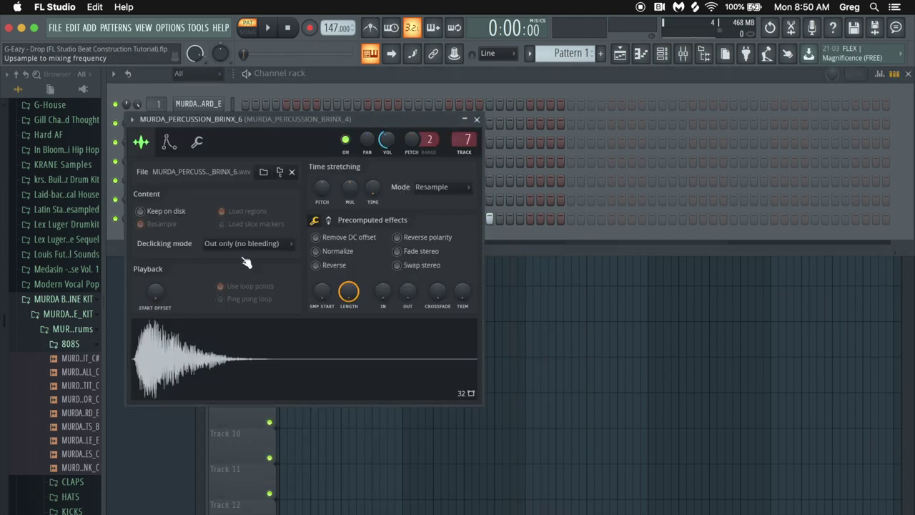
pyautogui.click(477, 119)
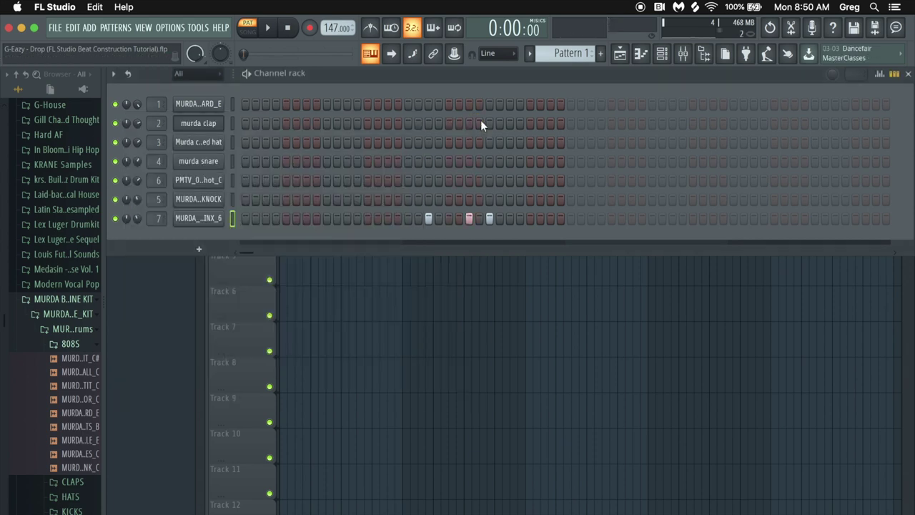
pyautogui.rightClick(203, 223)
pyautogui.click(349, 218)
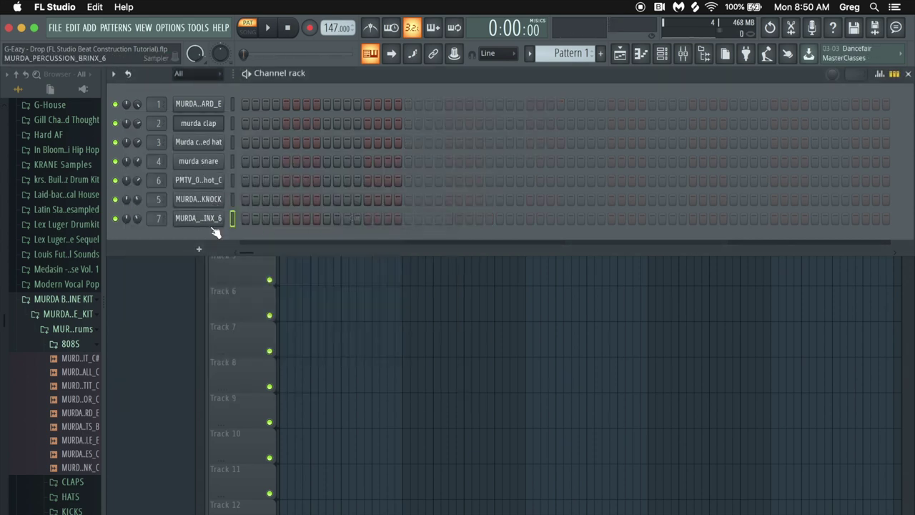
# In the 808 piano roll, draw a long D#5 note at bar 1 and audition it
pyautogui.rightClick(206, 112)
pyautogui.press('Escape')
pyautogui.rightClick(208, 107)
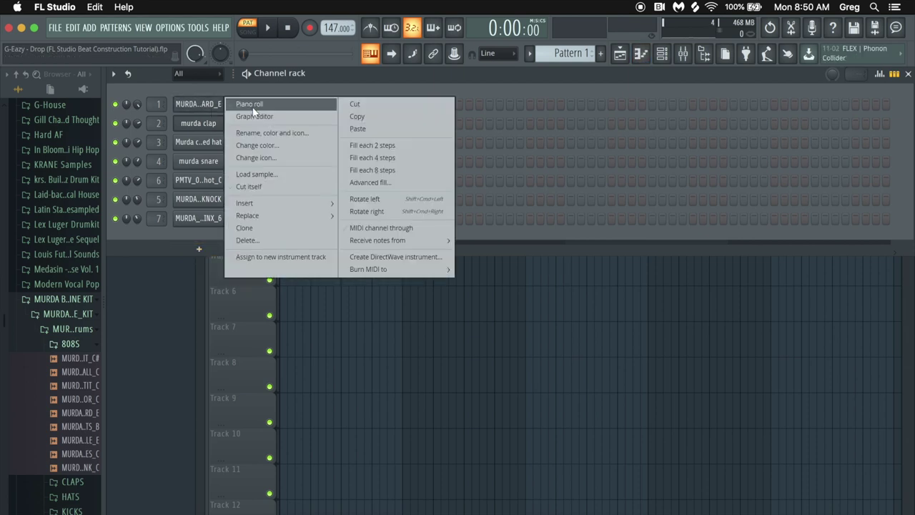
pyautogui.click(243, 102)
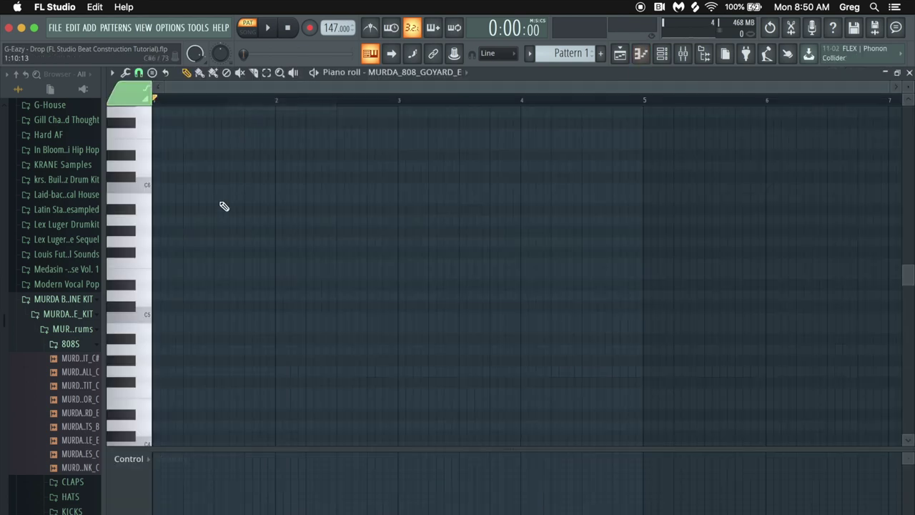
pyautogui.click(138, 289)
pyautogui.click(147, 290)
pyautogui.moveTo(155, 284); pyautogui.dragTo(215, 285)
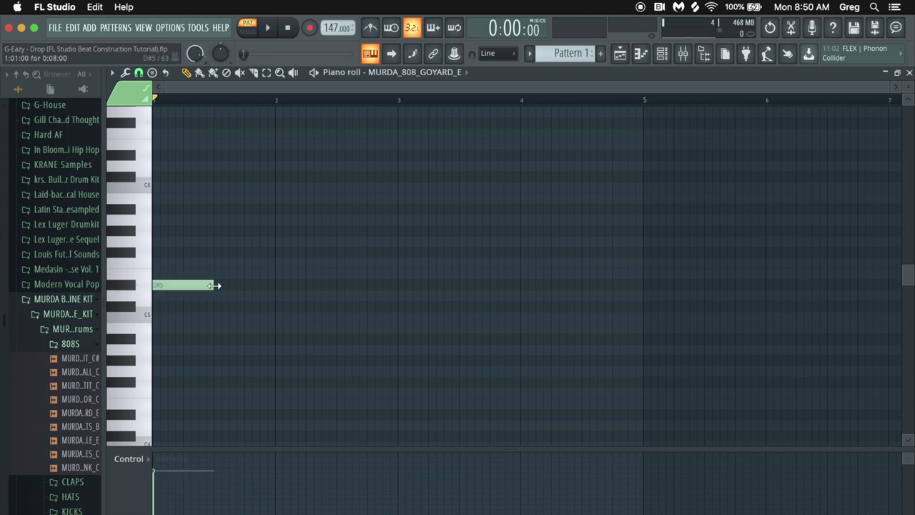
pyautogui.press('space')
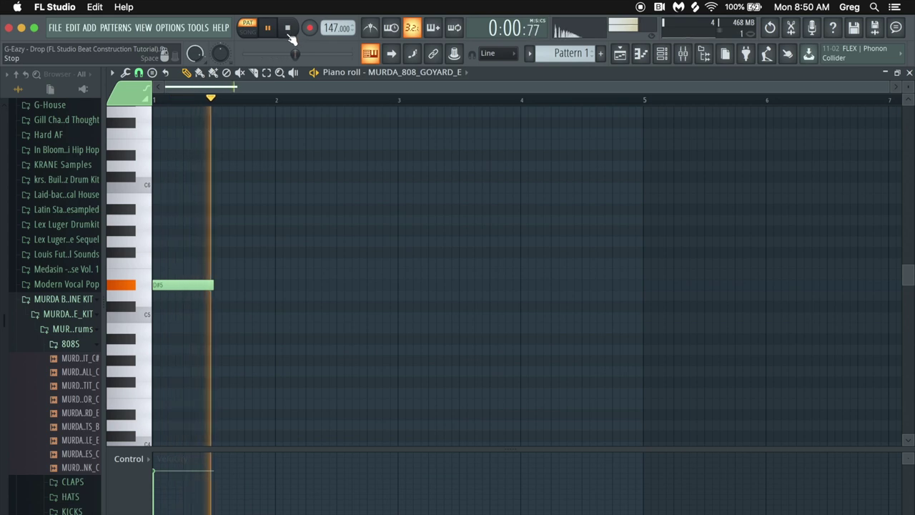
pyautogui.press('space')
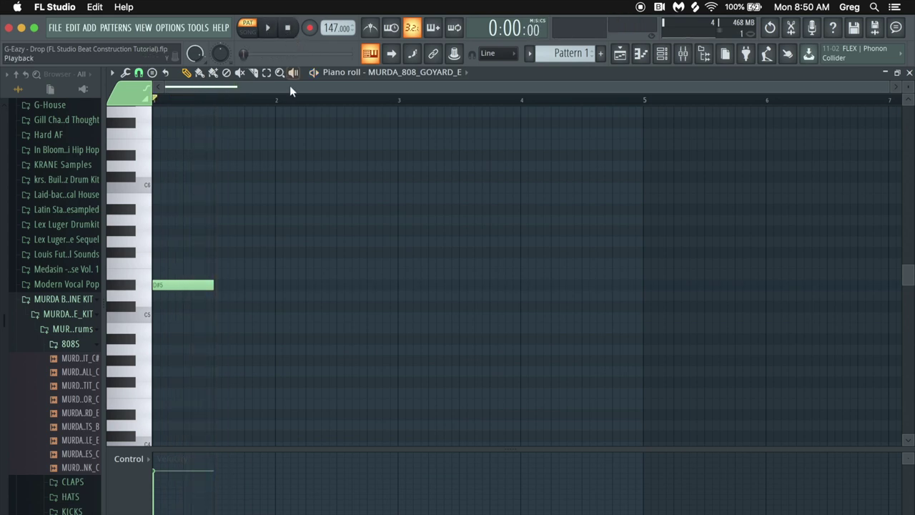
# Add a short A#4 note, then three D#5 notes from bar 3, lengthening the last
pyautogui.click(353, 329)
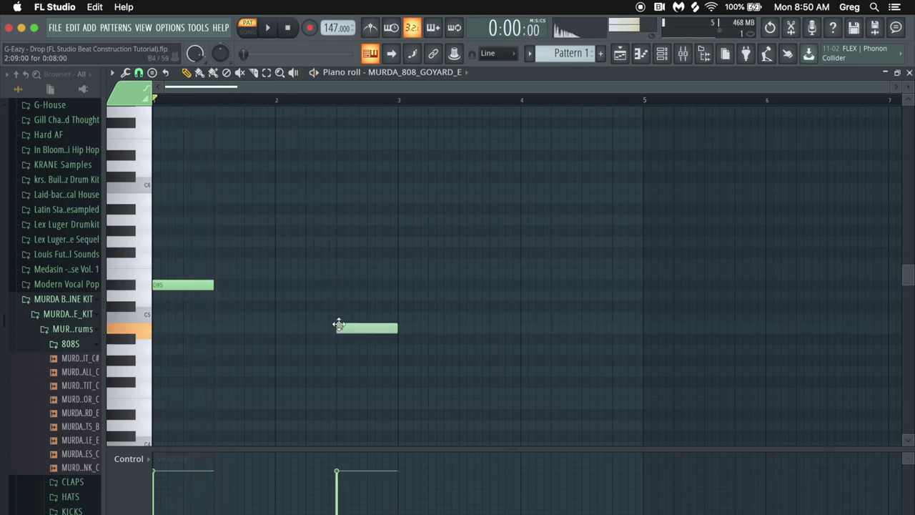
pyautogui.moveTo(396, 328); pyautogui.dragTo(356, 343)
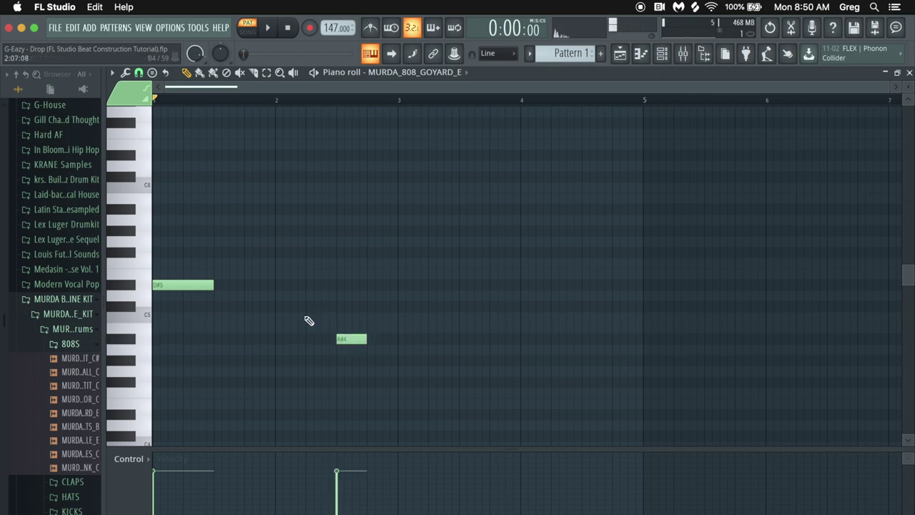
pyautogui.click(201, 284)
pyautogui.click(402, 286)
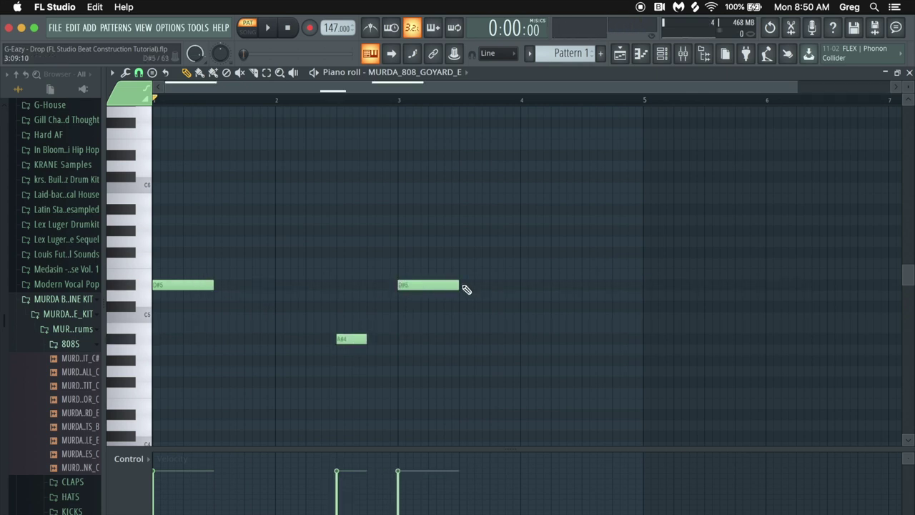
pyautogui.moveTo(464, 287); pyautogui.dragTo(439, 287)
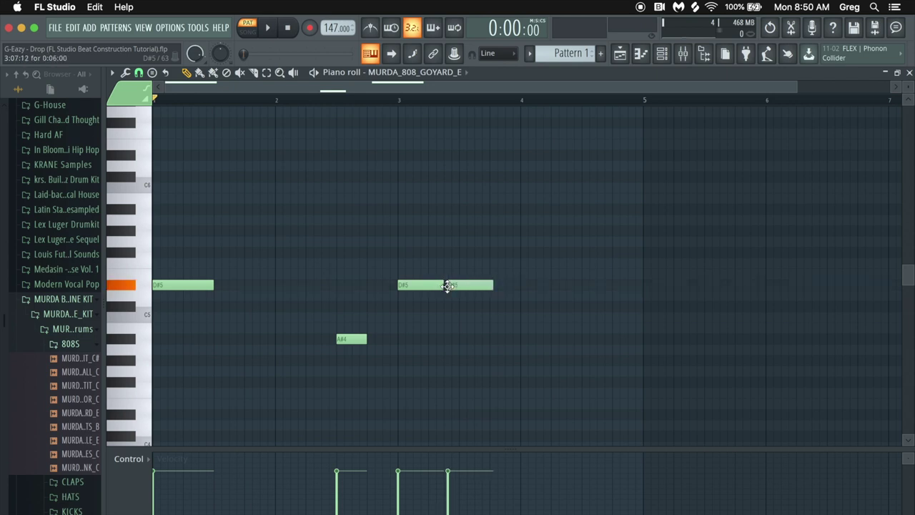
pyautogui.click(445, 287)
pyautogui.click(494, 286)
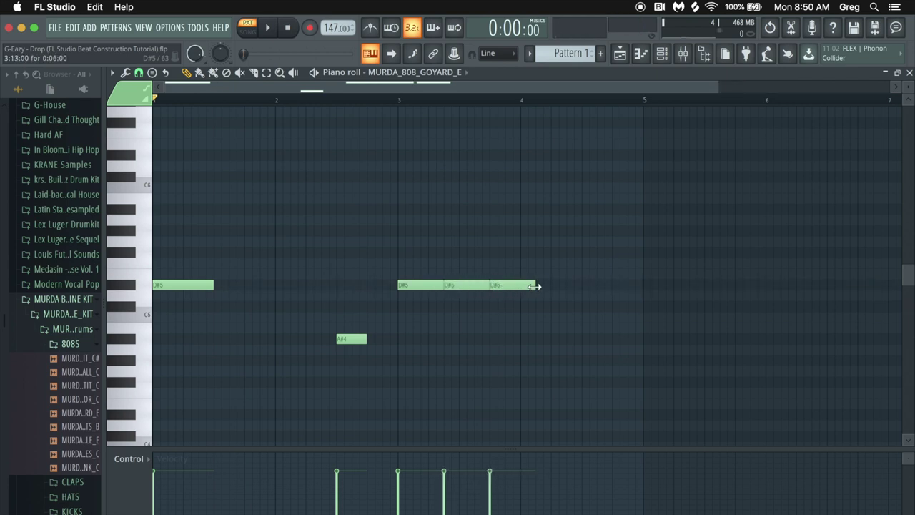
pyautogui.moveTo(535, 286); pyautogui.dragTo(571, 286)
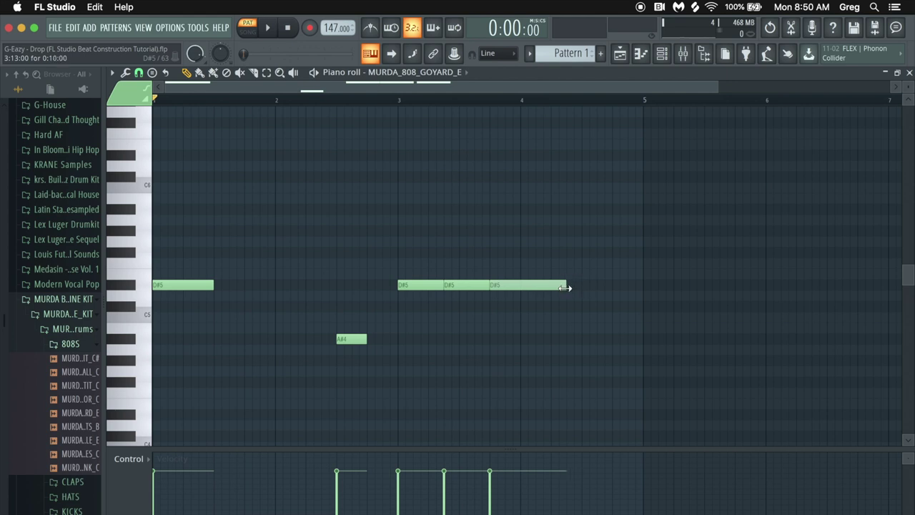
# Add a G#5 note after the D#5 run and a short A#4 hit before bar 5
pyautogui.click(568, 230)
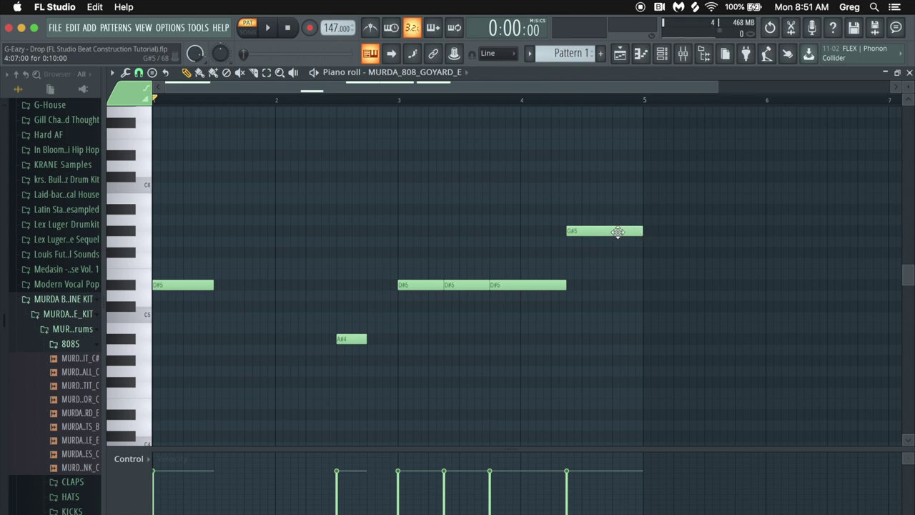
pyautogui.moveTo(618, 232)
pyautogui.mouseDown()
pyautogui.moveTo(618, 221)
pyautogui.moveTo(621, 232)
pyautogui.mouseUp()
pyautogui.click(628, 339)
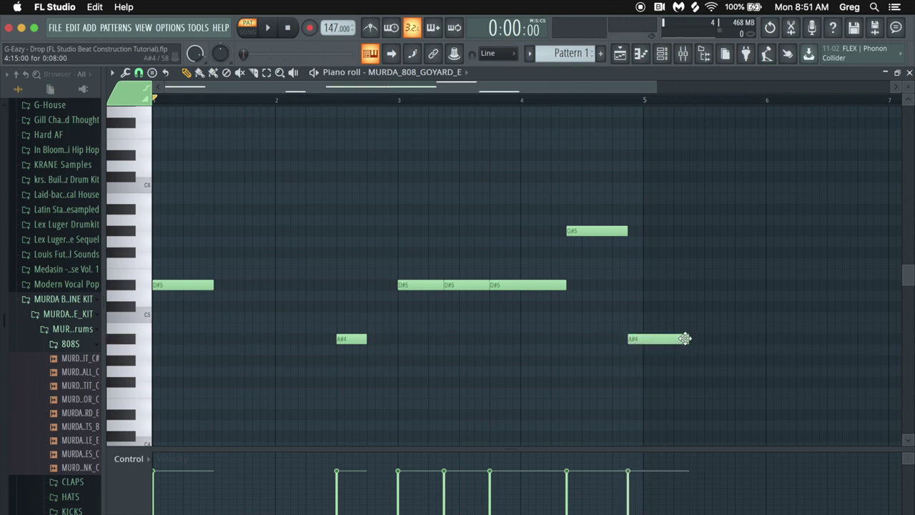
pyautogui.moveTo(688, 338); pyautogui.dragTo(636, 341)
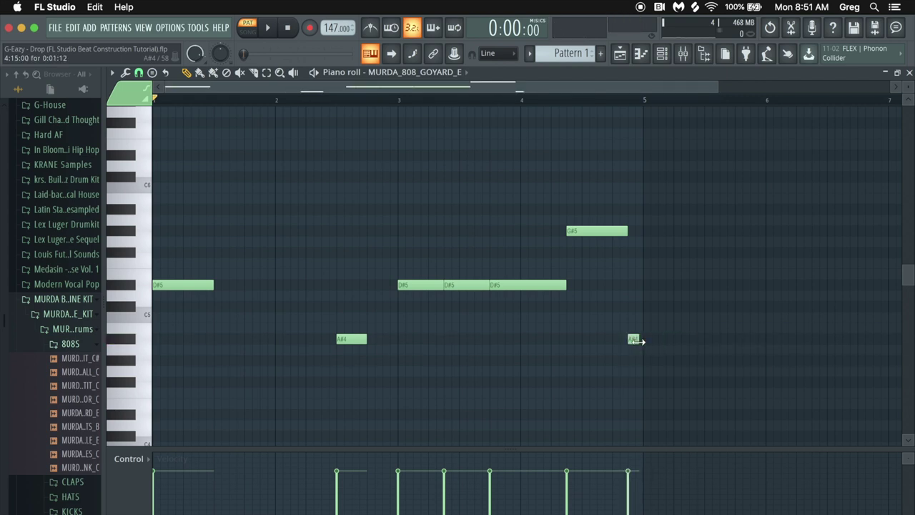
pyautogui.click(655, 56)
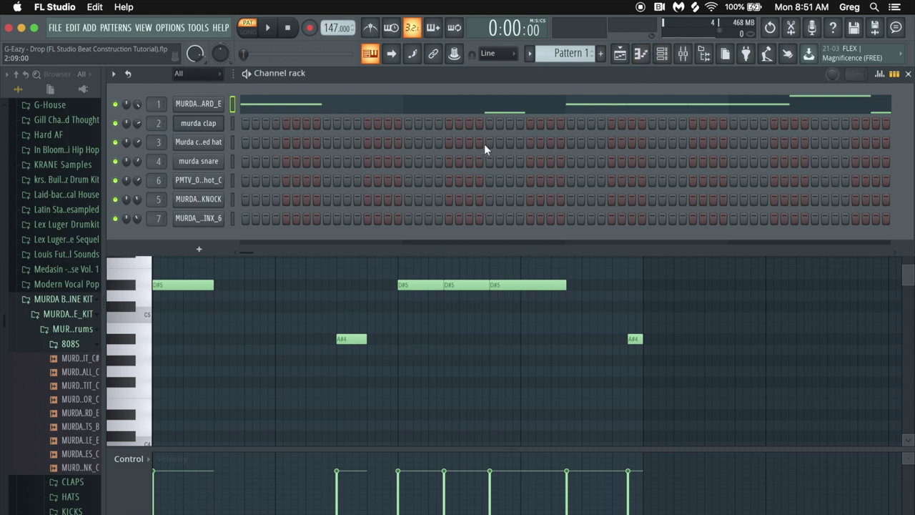
# Add murda clap hits, play them, and move the first A#4 808 note slightly later
pyautogui.click(327, 123)
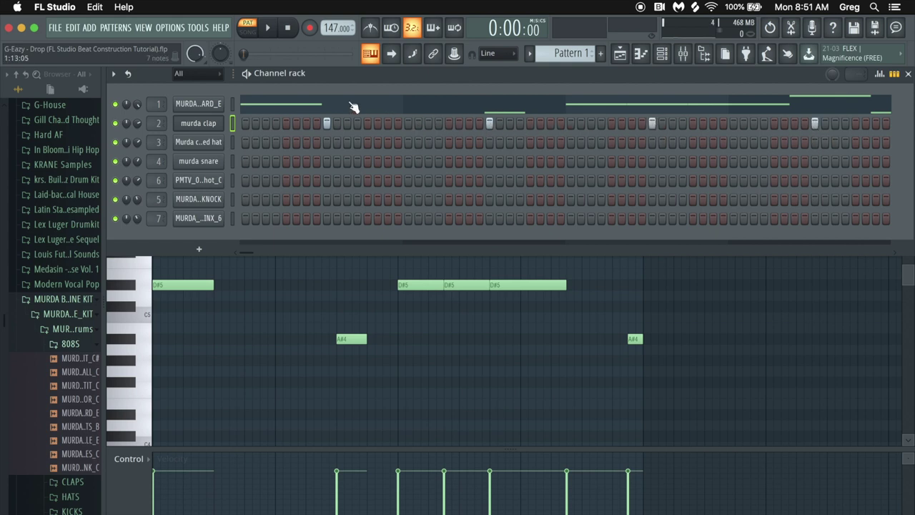
pyautogui.click(271, 32)
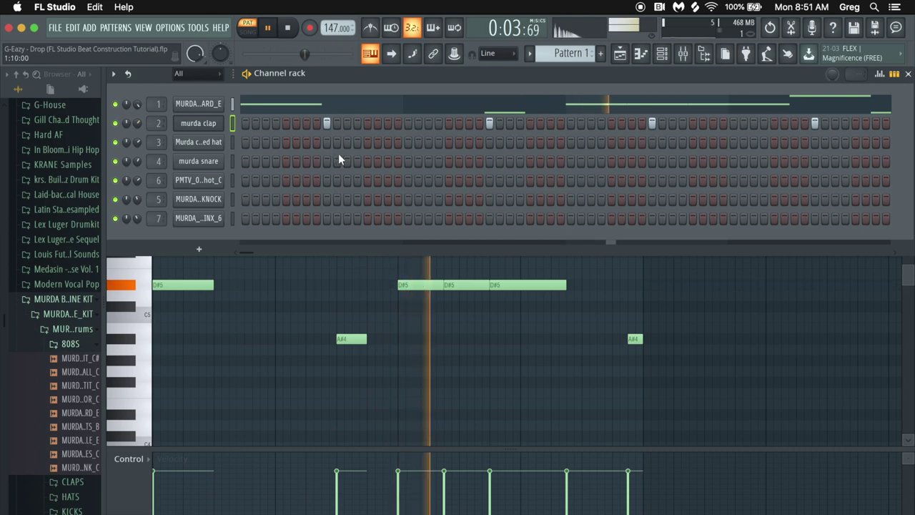
pyautogui.rightClick(218, 106)
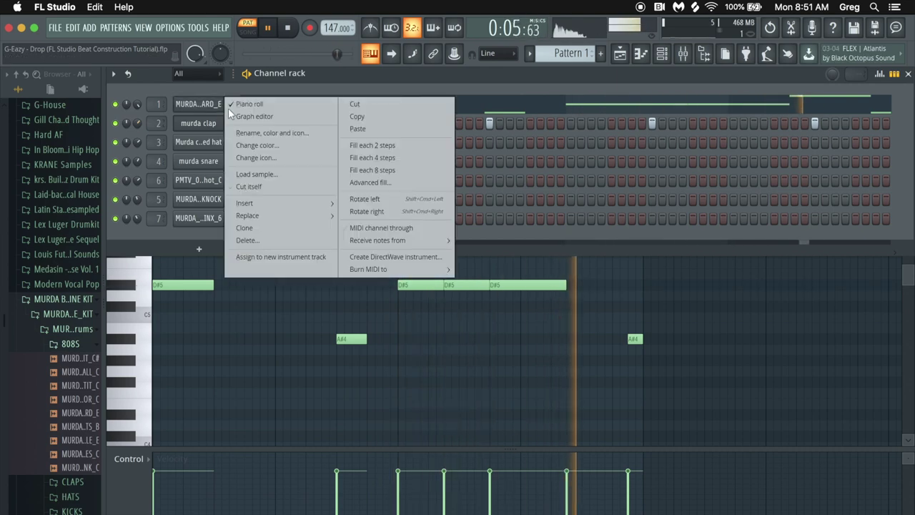
pyautogui.click(228, 108)
pyautogui.rightClick(228, 106)
pyautogui.click(247, 104)
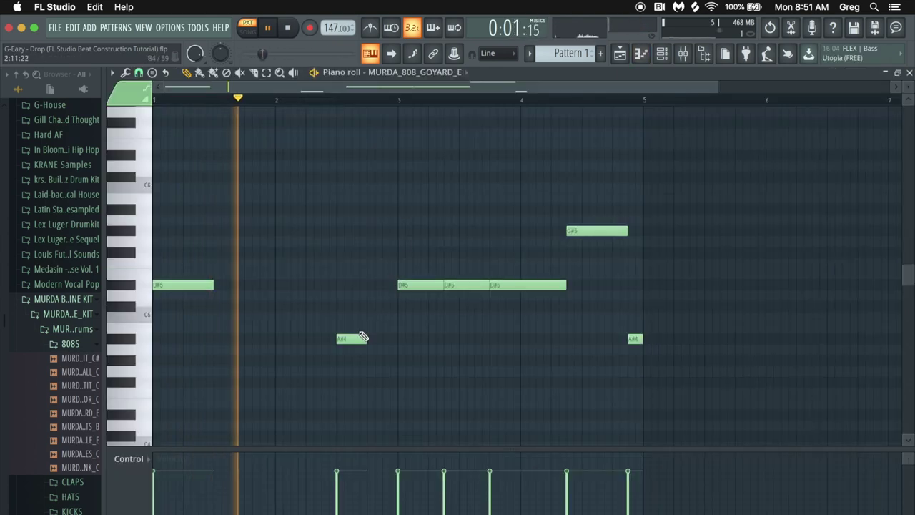
pyautogui.moveTo(363, 337); pyautogui.dragTo(394, 338)
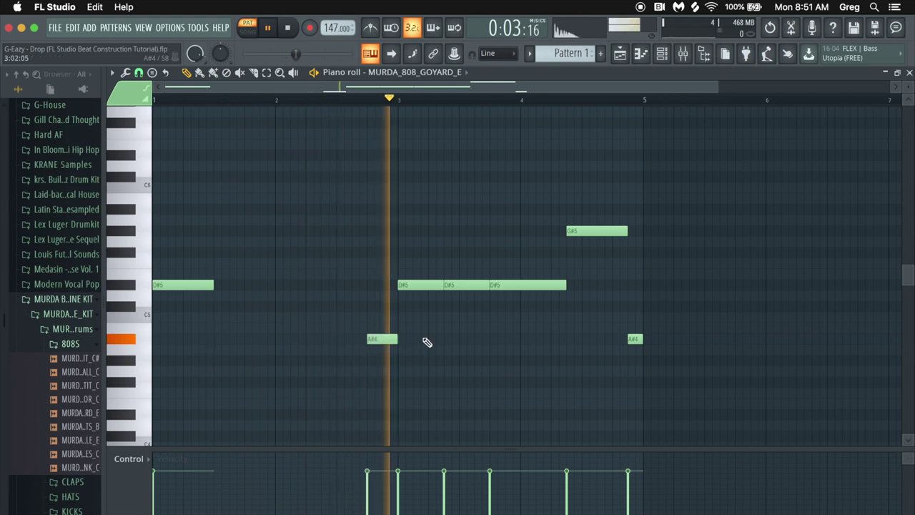
pyautogui.press('F6')
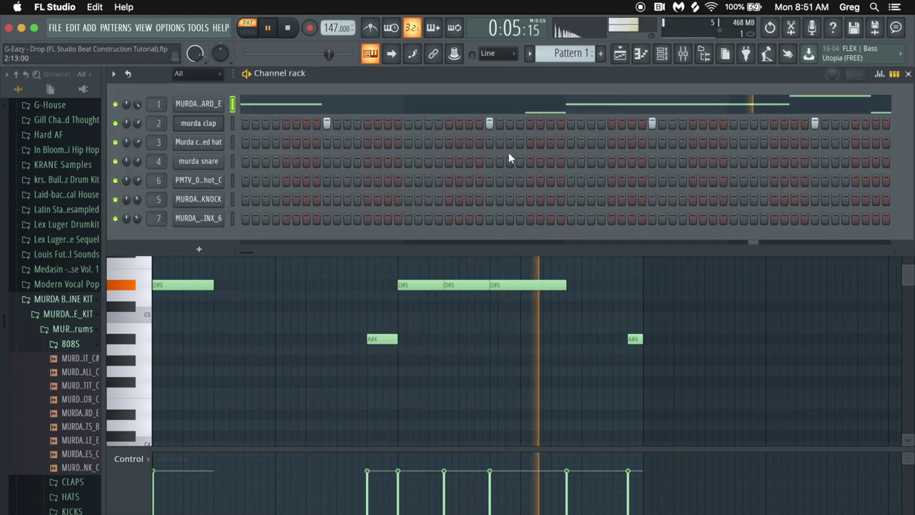
# Fill the closed hat row every 2 steps, add one extra hat, and audition the groove
pyautogui.click(289, 29)
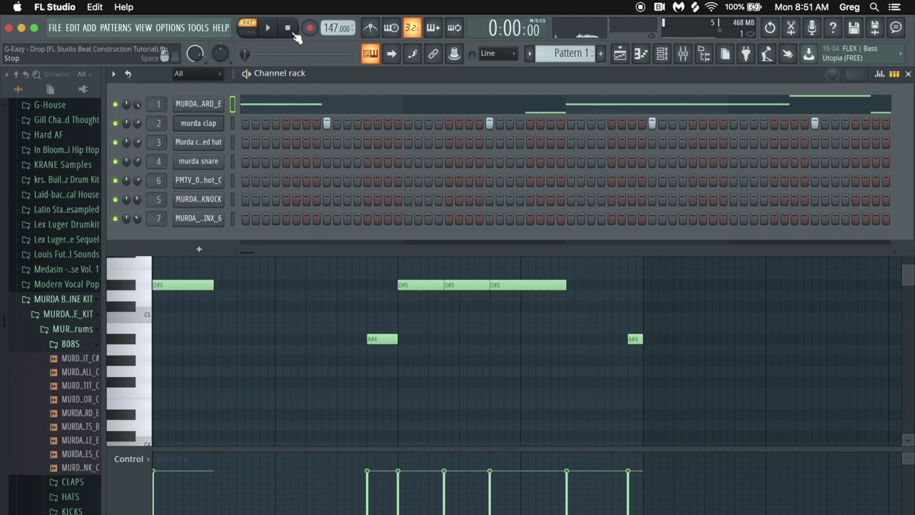
pyautogui.rightClick(215, 143)
pyautogui.click(359, 182)
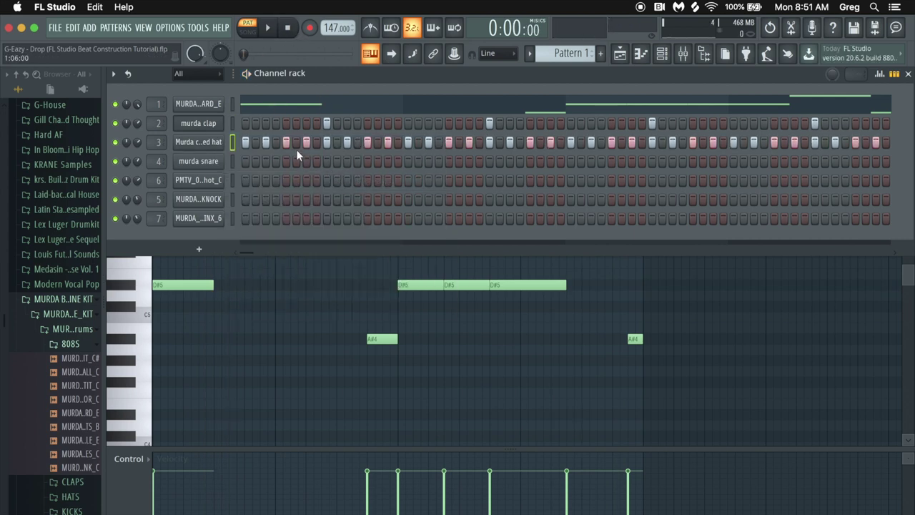
pyautogui.click(273, 32)
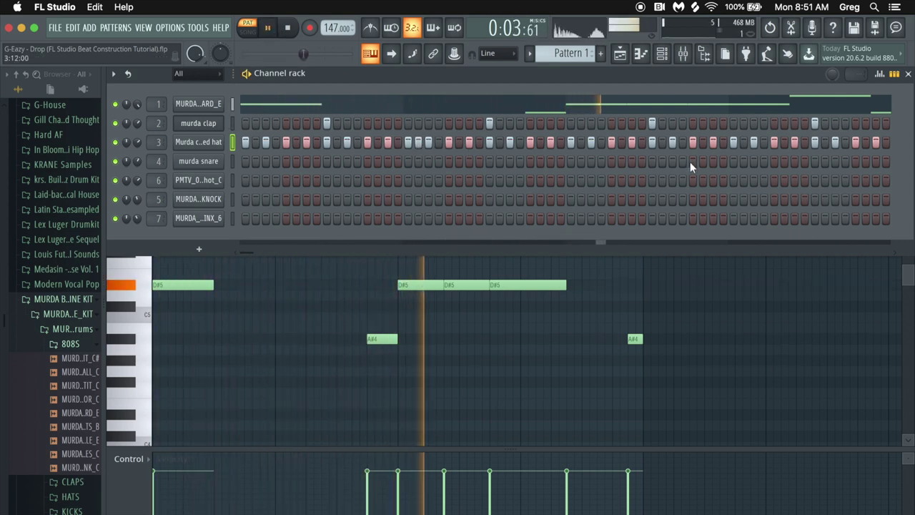
pyautogui.click(745, 146)
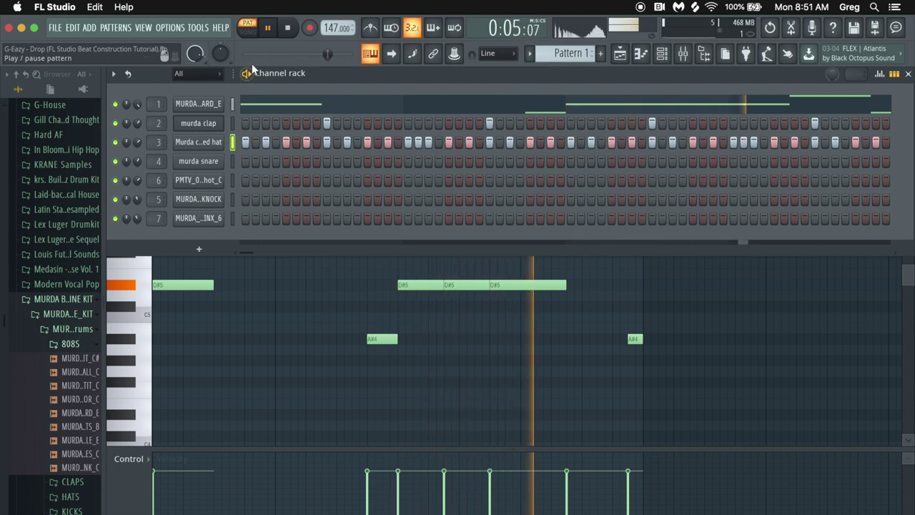
pyautogui.click(288, 29)
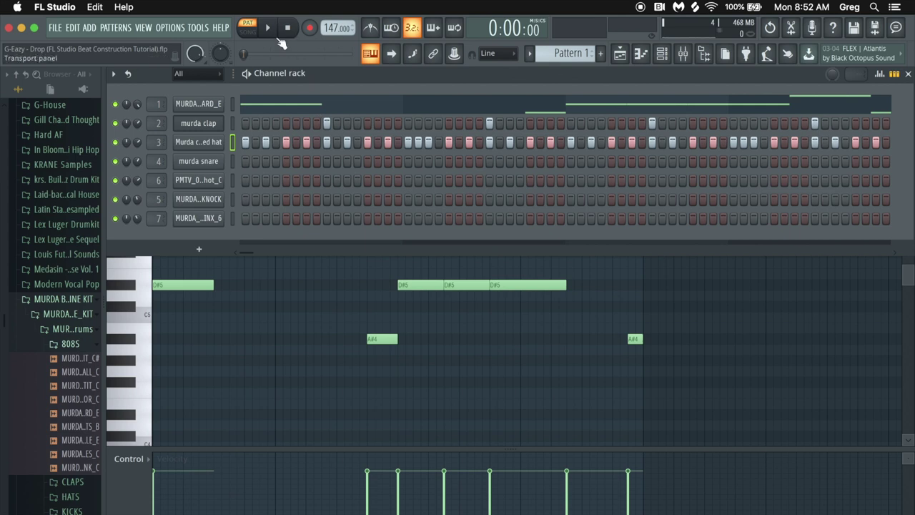
# While the pattern plays, add three murda snare hits in the Channel rack
pyautogui.press('space')
pyautogui.click(427, 162)
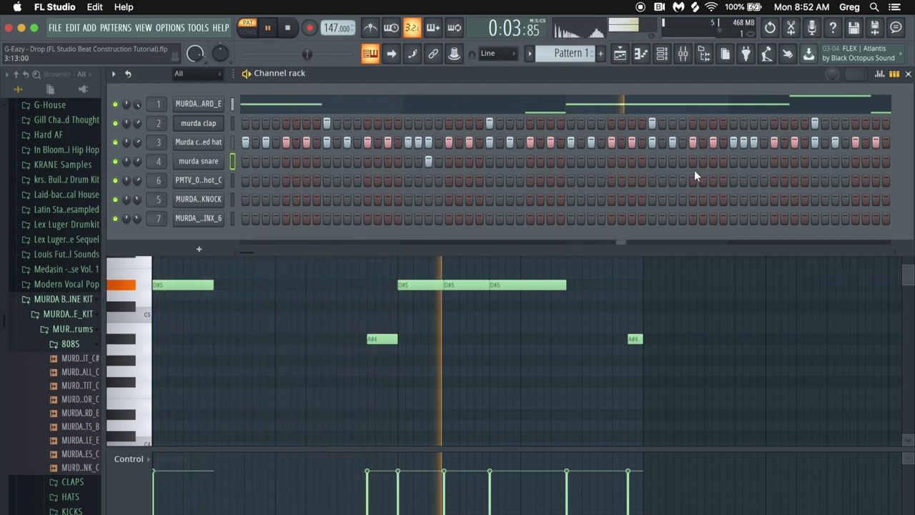
pyautogui.click(714, 161)
pyautogui.click(754, 161)
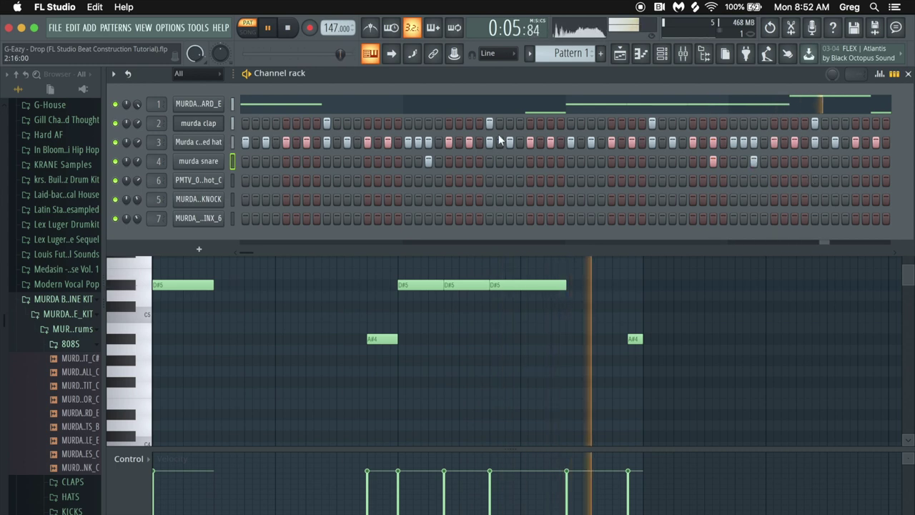
pyautogui.press('space')
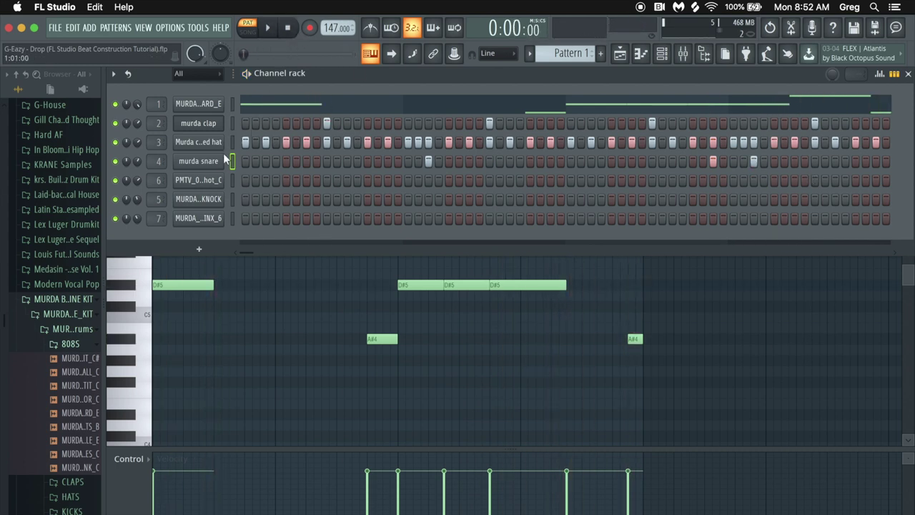
# Check the snare's C5 notes sit at 2:03, 3:15 and 4:03, then replay the beat
pyautogui.rightClick(224, 157)
pyautogui.click(231, 159)
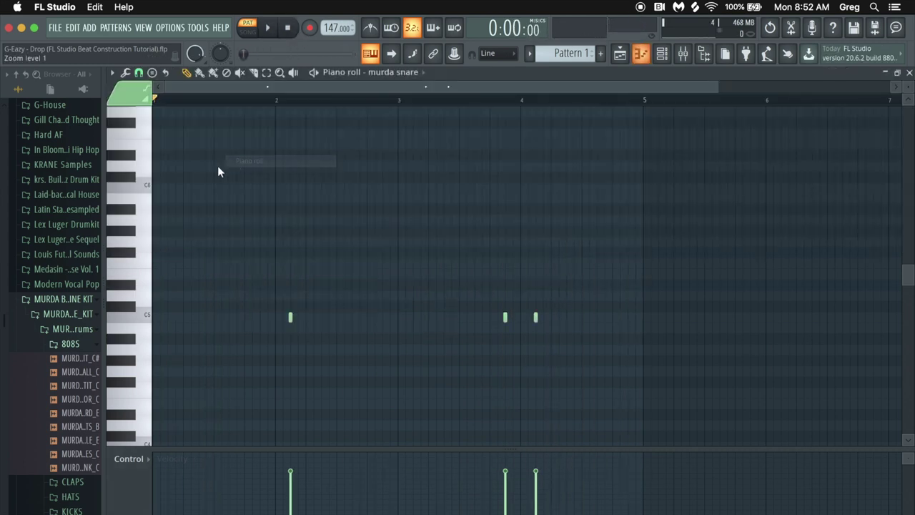
pyautogui.doubleClick(291, 318)
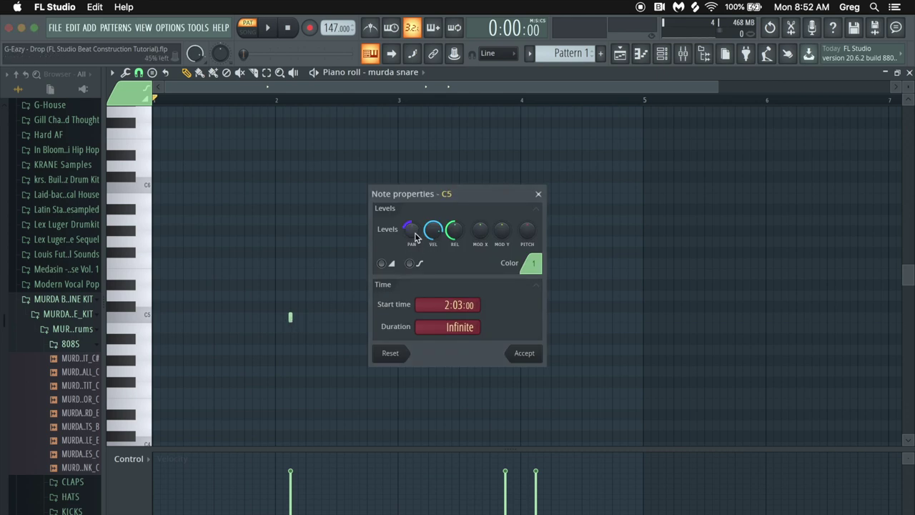
pyautogui.click(529, 356)
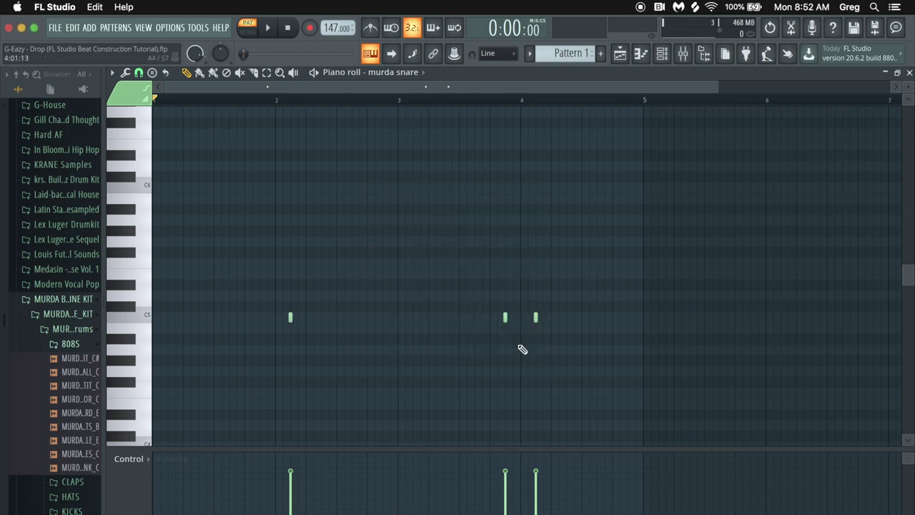
pyautogui.doubleClick(506, 318)
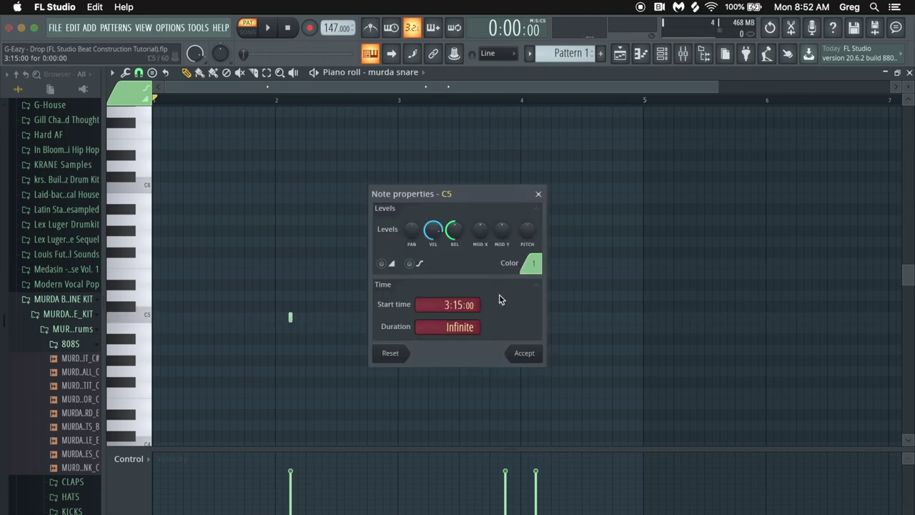
pyautogui.click(524, 354)
pyautogui.doubleClick(536, 318)
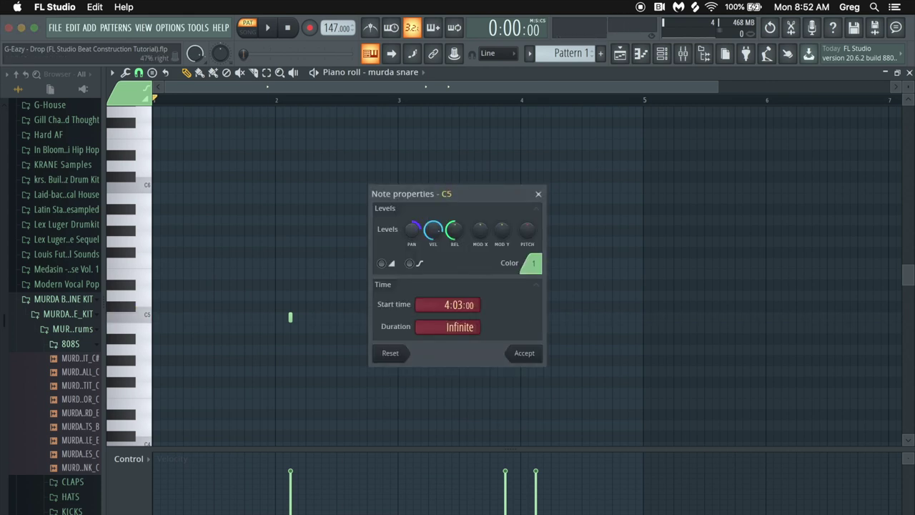
pyautogui.click(528, 353)
pyautogui.click(683, 61)
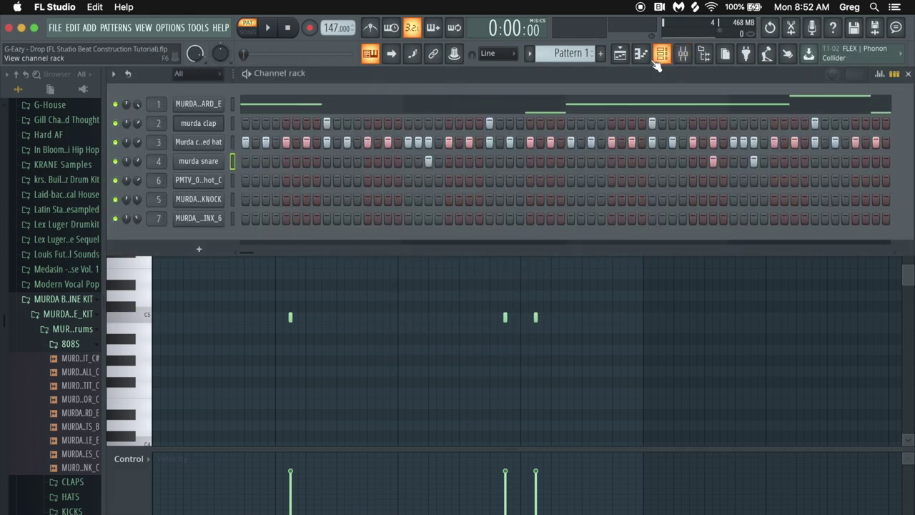
pyautogui.click(268, 30)
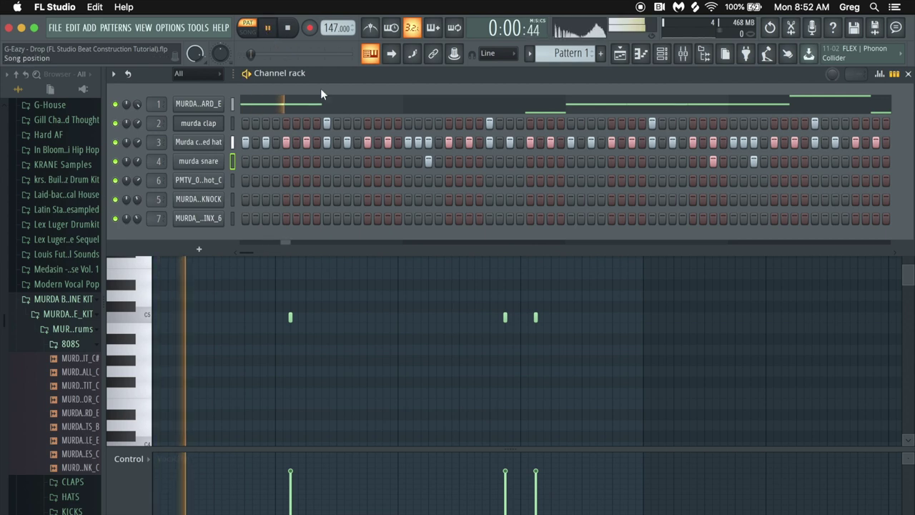
# Put a single hit on the first step of MURDA_PERCUSSION_KNOCK and audition it
pyautogui.click(296, 33)
pyautogui.click(244, 200)
pyautogui.click(231, 200)
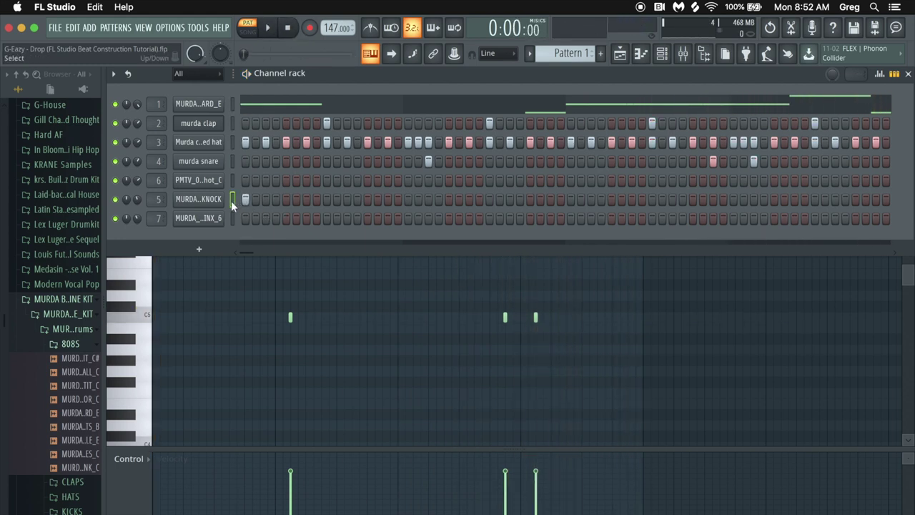
pyautogui.click(271, 30)
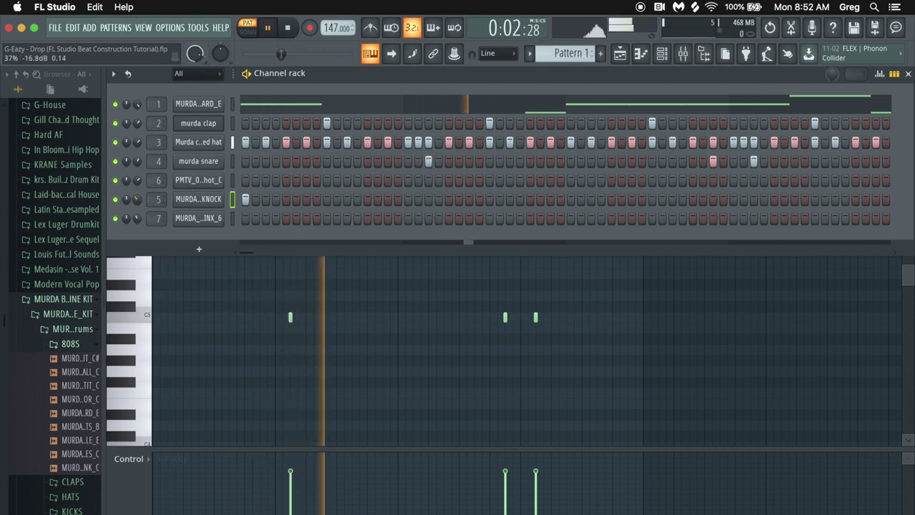
pyautogui.press('space')
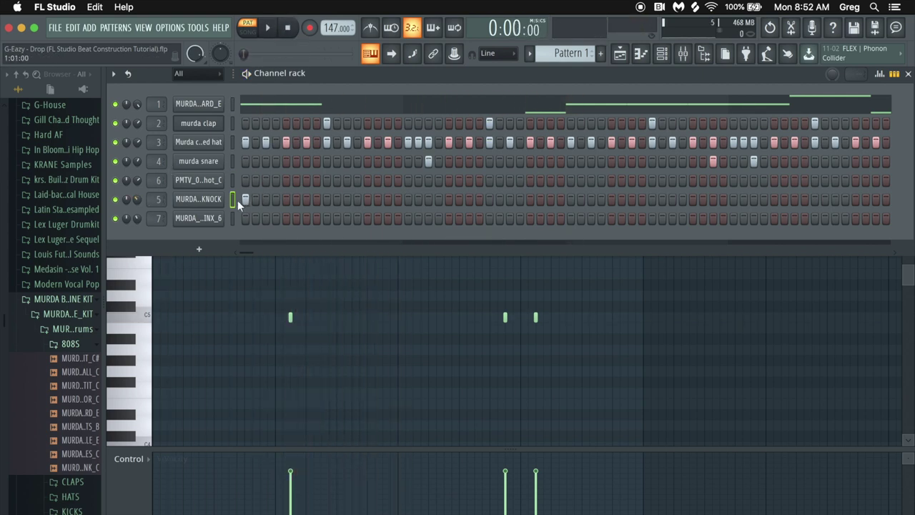
pyautogui.click(212, 199)
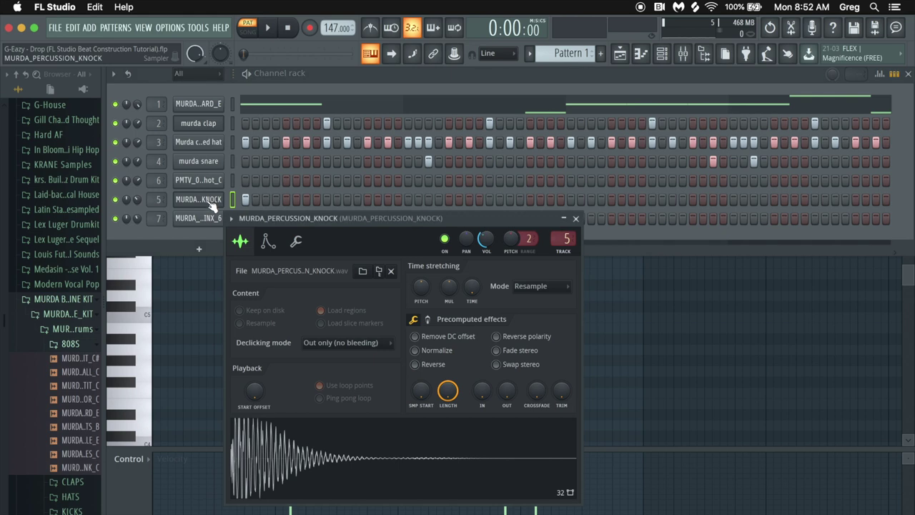
pyautogui.click(575, 219)
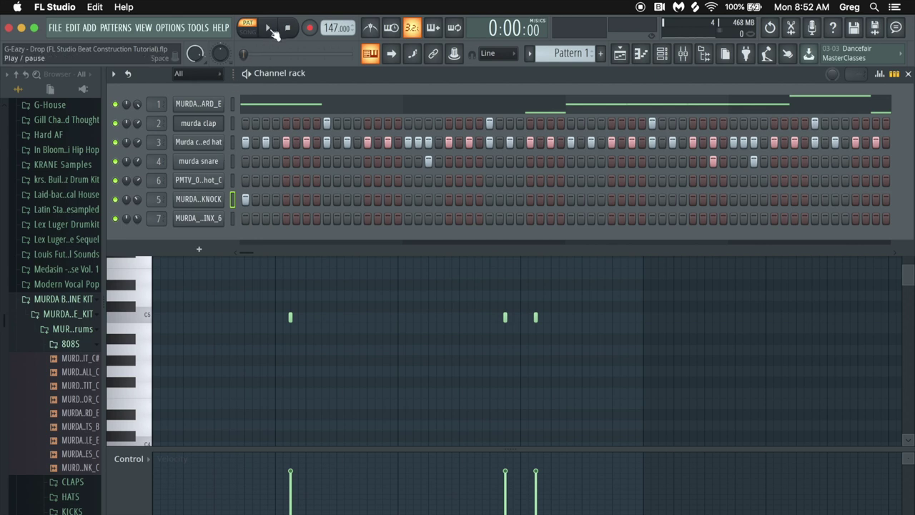
# Add three brinx percussion hits to channel 7 while the pattern plays
pyautogui.click(269, 29)
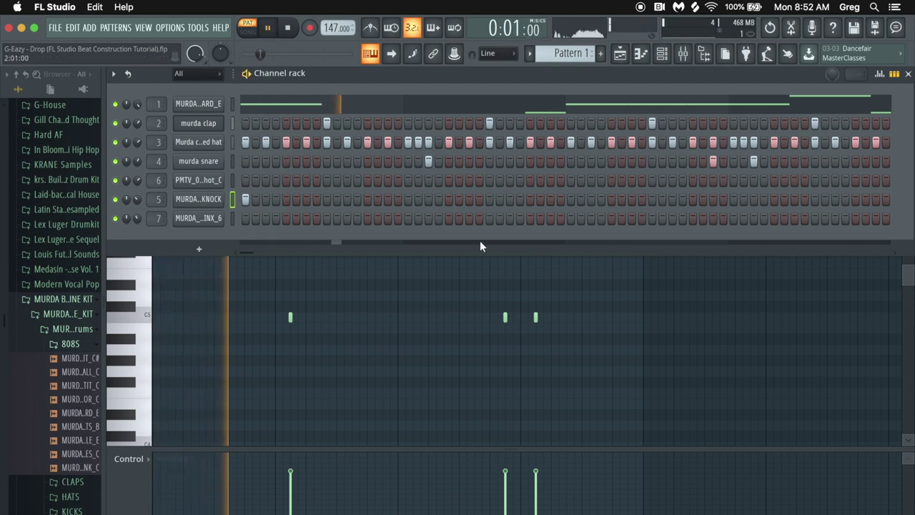
pyautogui.click(428, 219)
pyautogui.click(468, 219)
pyautogui.click(489, 219)
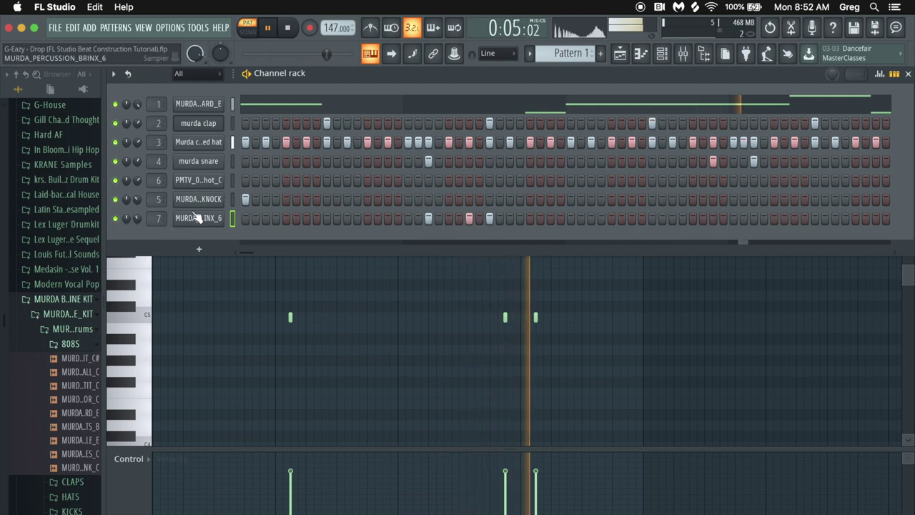
pyautogui.click(288, 42)
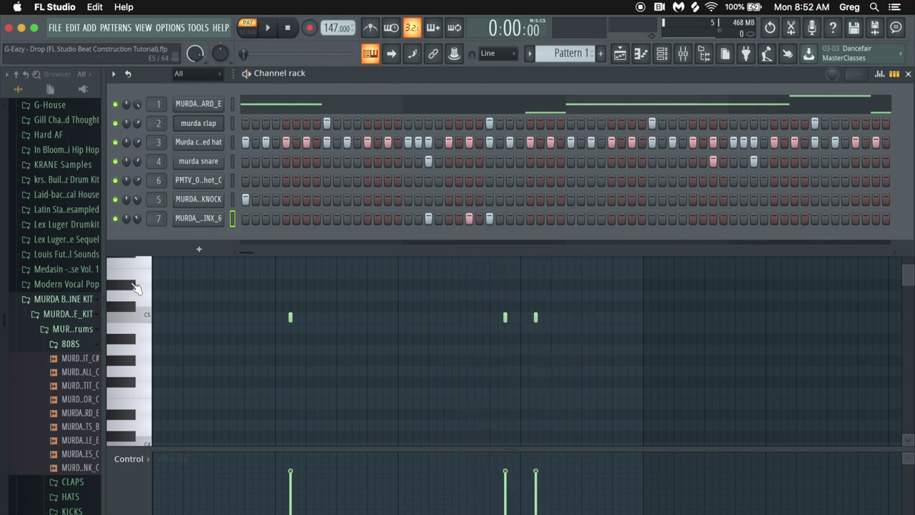
# Preview the brinx sample from the PERCS folder and open channel 7's sample settings
pyautogui.click(70, 300)
pyautogui.click(70, 299)
pyautogui.scroll(-5, 90, 329)
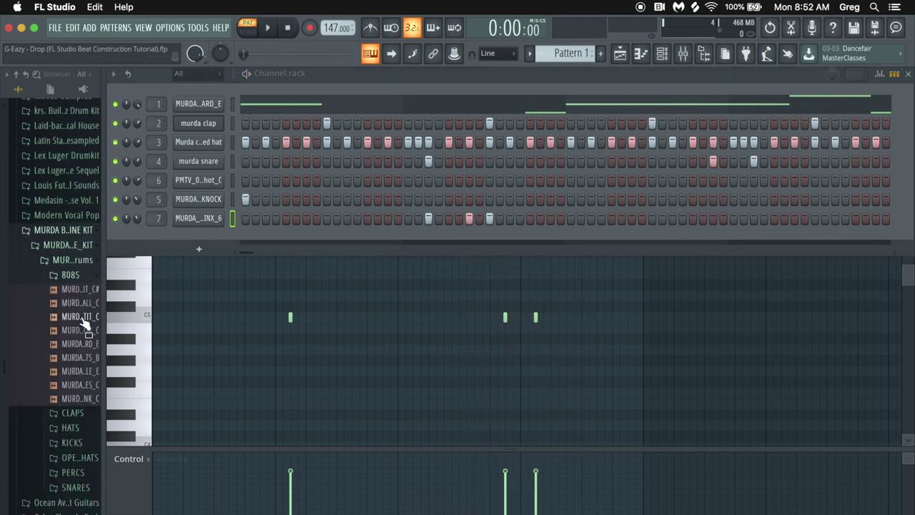
pyautogui.click(87, 338)
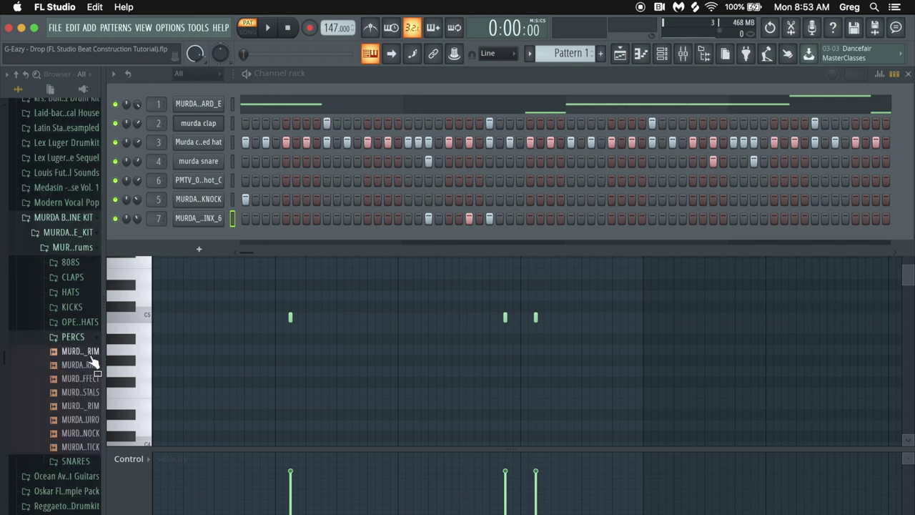
pyautogui.click(92, 365)
pyautogui.rightClick(220, 216)
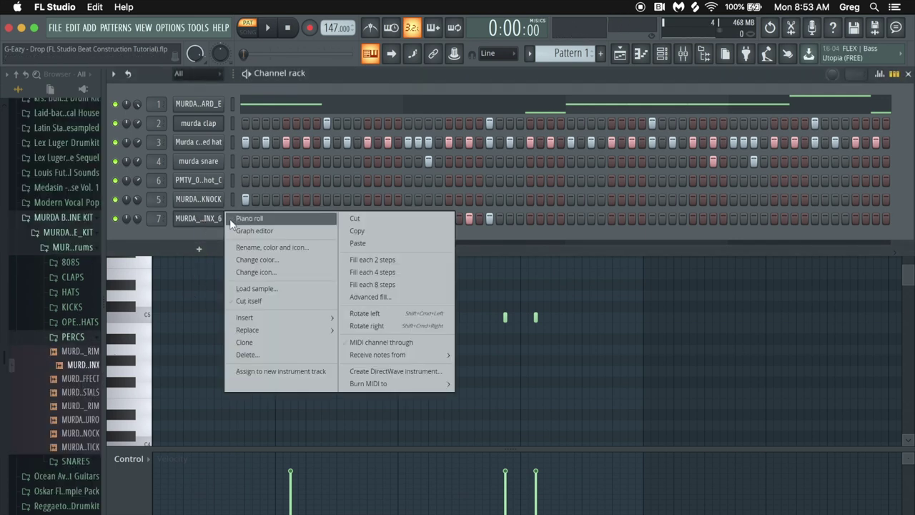
pyautogui.click(236, 222)
pyautogui.click(666, 56)
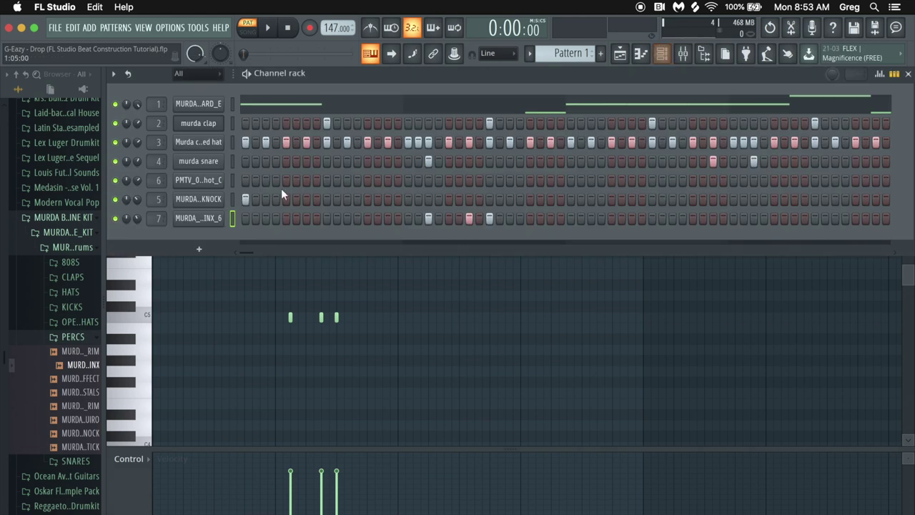
pyautogui.click(222, 222)
# Trim the brinx sample's tail in Edison and load the result, MURDA_PERCUSSION_BRINX_7, onto channel 7
pyautogui.rightClick(243, 341)
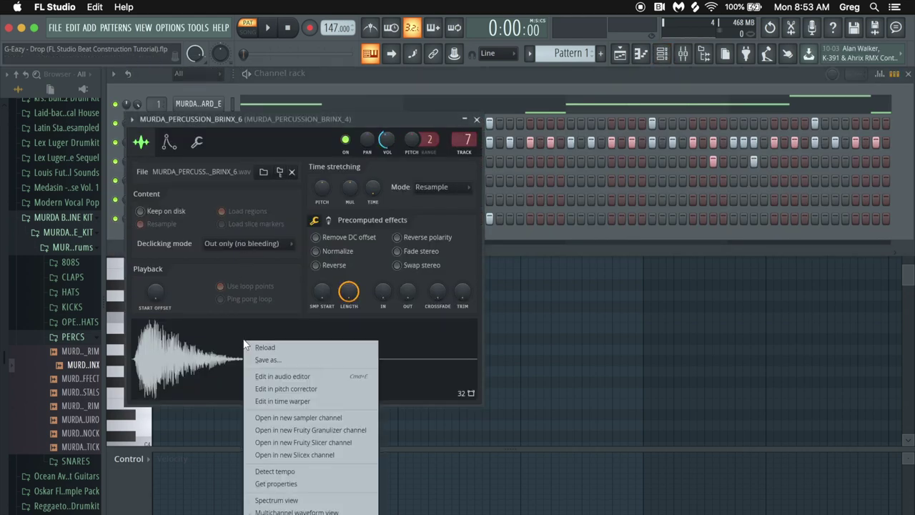
pyautogui.click(288, 377)
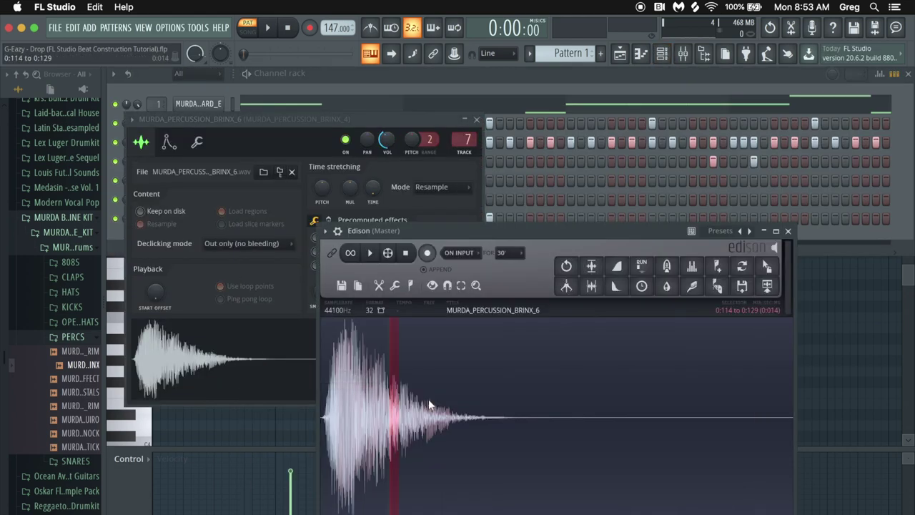
pyautogui.click(620, 289)
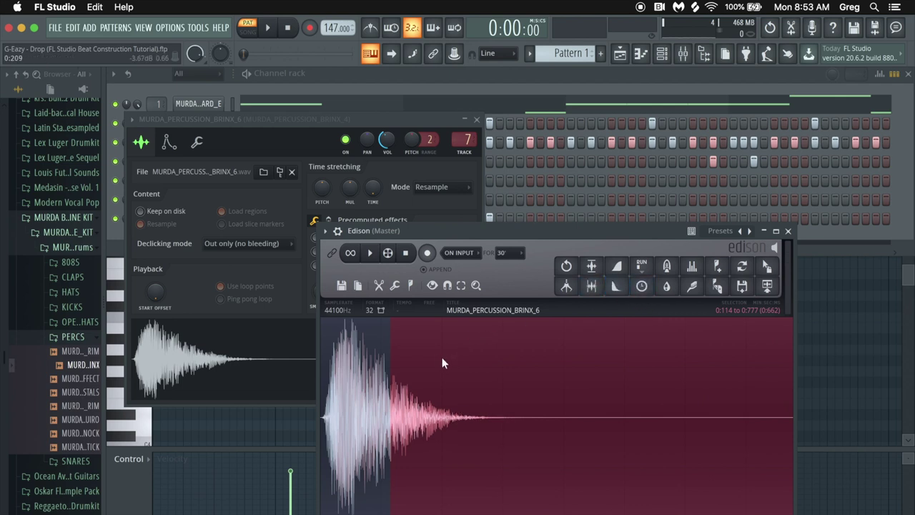
pyautogui.moveTo(373, 357); pyautogui.dragTo(517, 372)
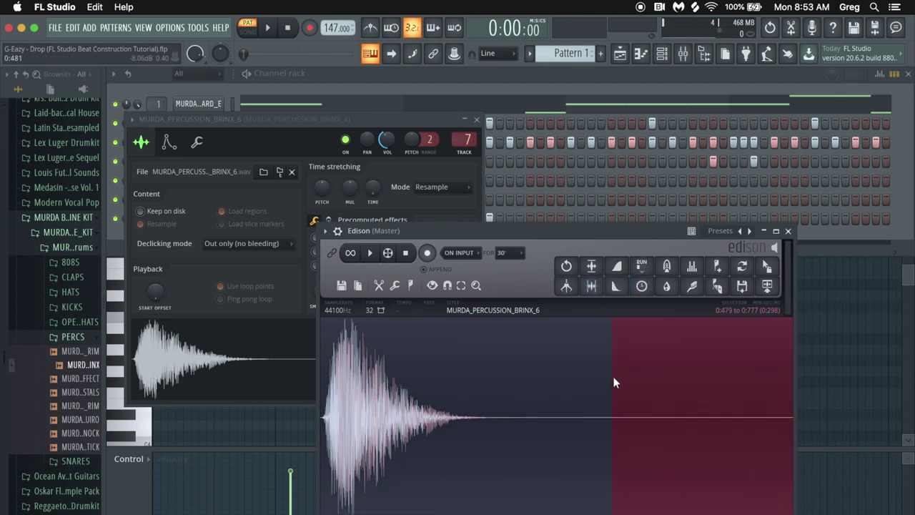
pyautogui.press('Delete')
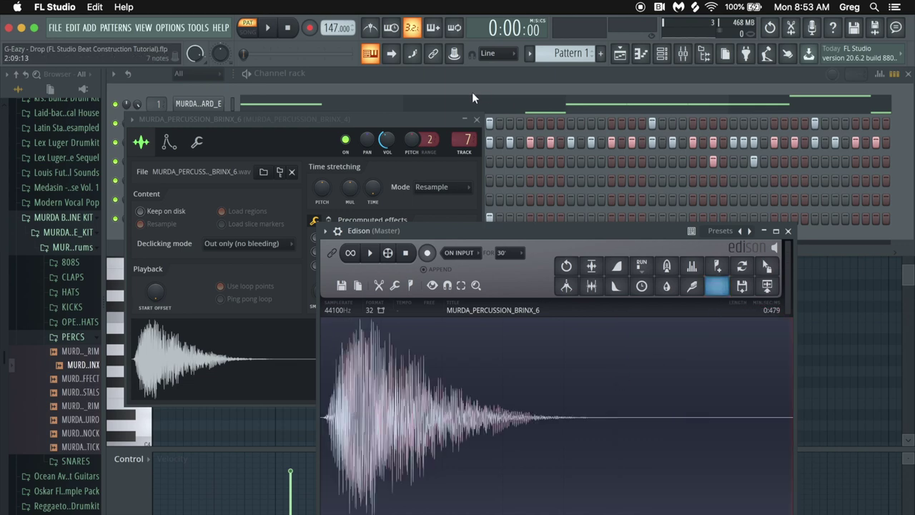
pyautogui.click(478, 119)
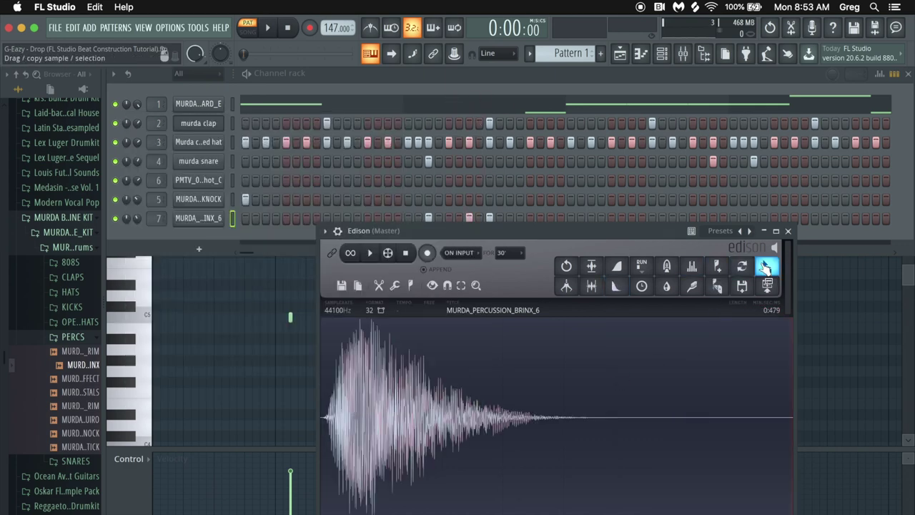
pyautogui.moveTo(768, 285); pyautogui.dragTo(217, 220)
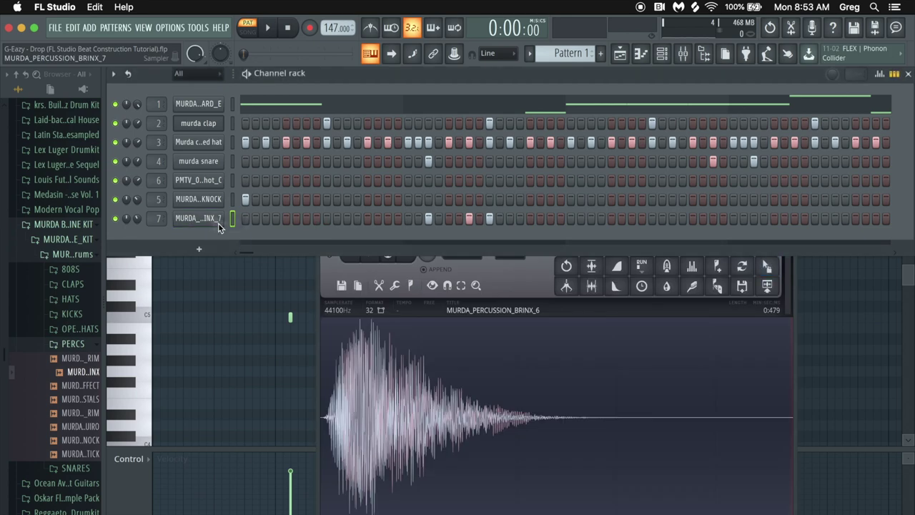
pyautogui.click(218, 219)
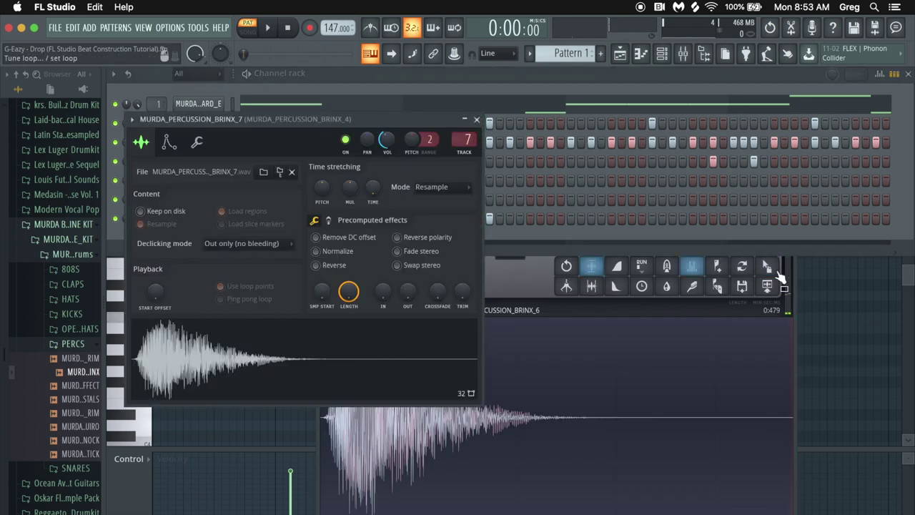
pyautogui.click(721, 342)
pyautogui.click(788, 231)
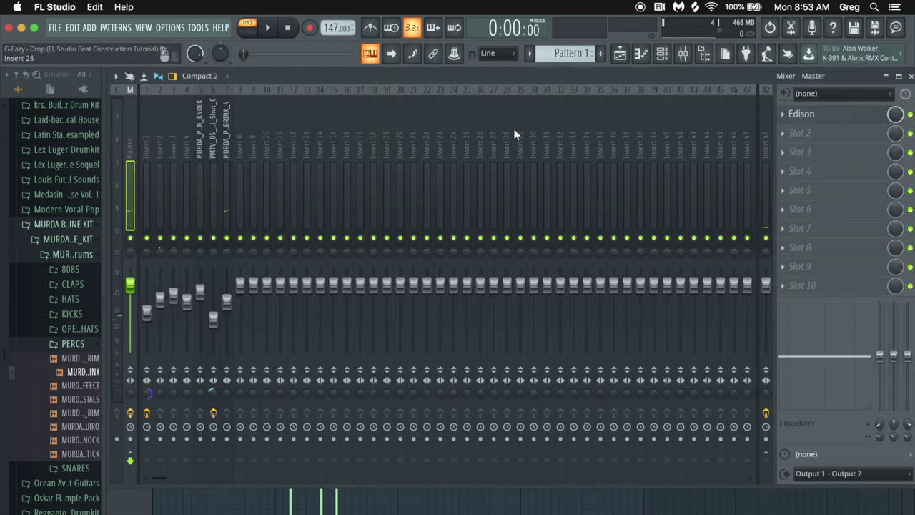
# Return to the Channel rack and play the beat with the trimmed brinx, then stop it
pyautogui.click(664, 63)
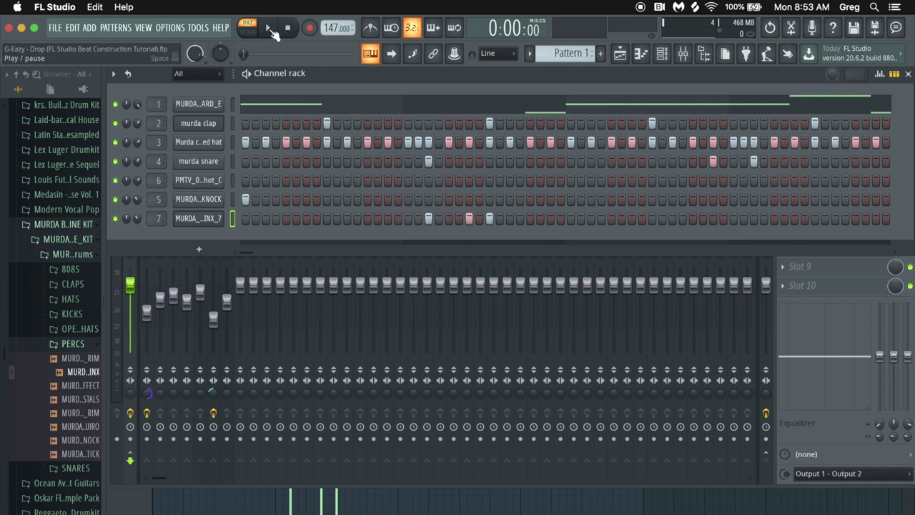
pyautogui.click(271, 31)
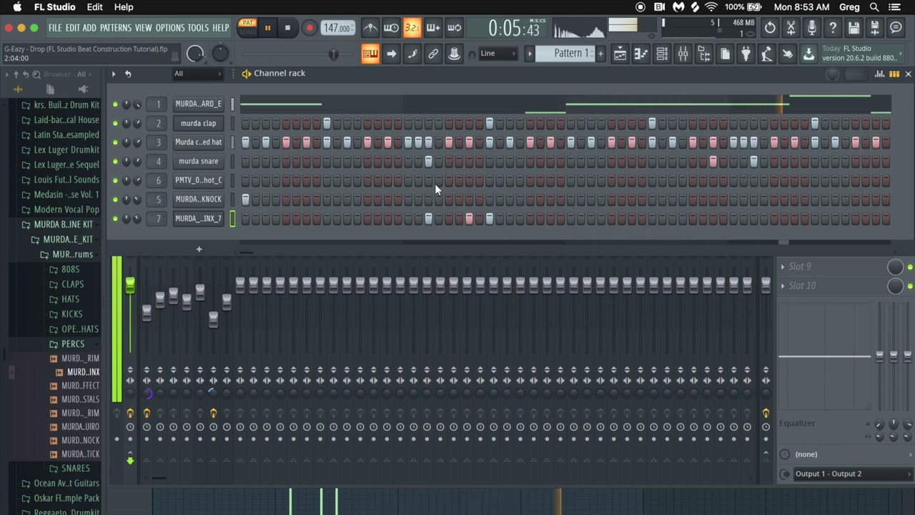
pyautogui.click(288, 29)
# Open the vocal shot channel (channel 6) in the piano roll
pyautogui.click(216, 182)
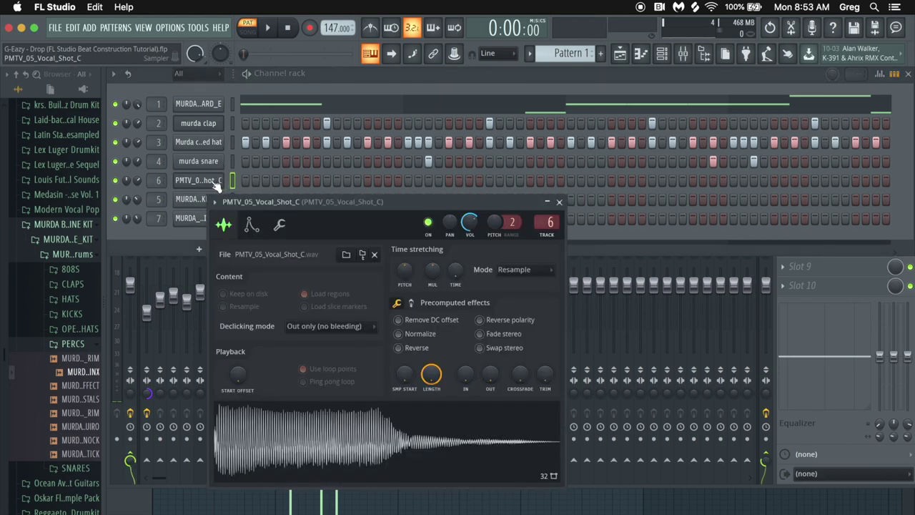
pyautogui.rightClick(219, 180)
pyautogui.click(227, 181)
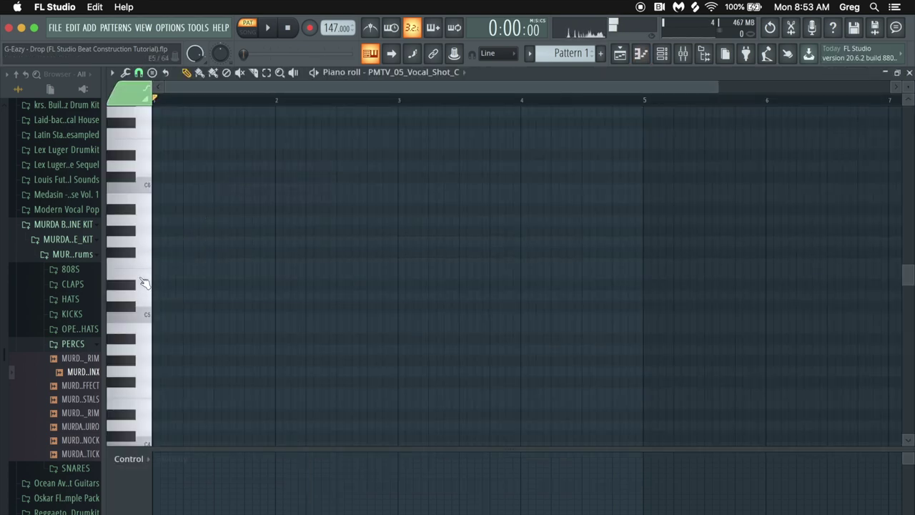
# Write alternating D#5 and D5 notes across bars 1–3 while auditioning, then select all notes
pyautogui.click(268, 28)
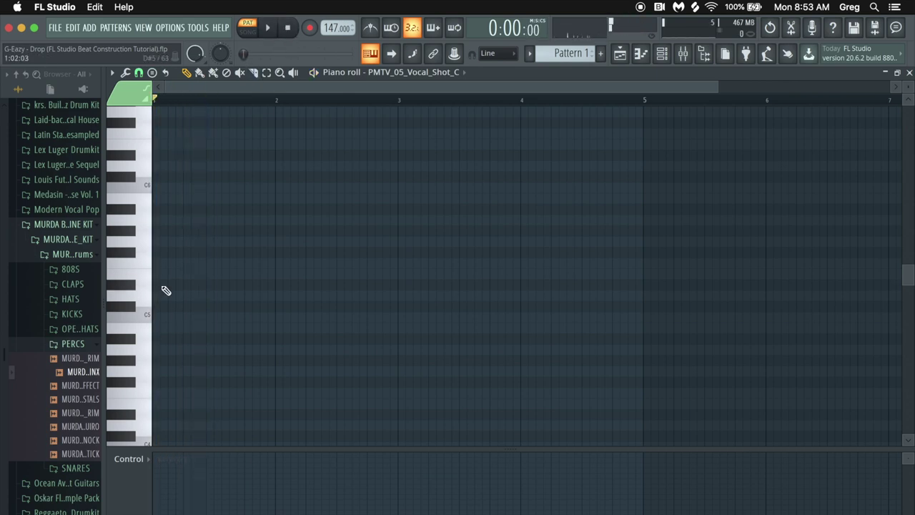
pyautogui.click(135, 286)
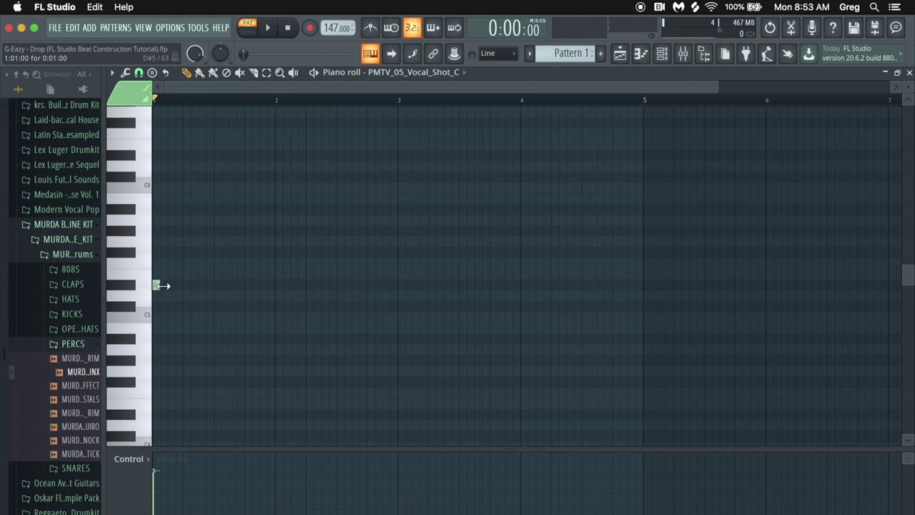
pyautogui.click(188, 296)
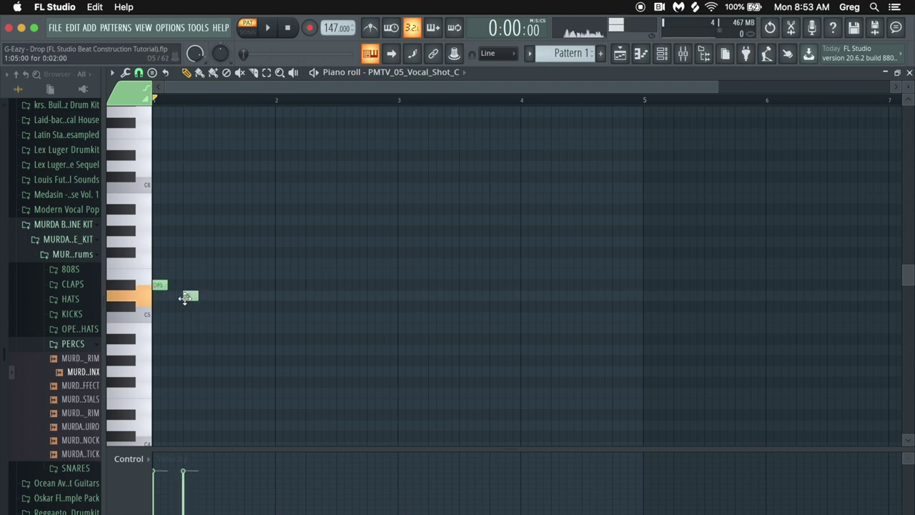
pyautogui.click(204, 285)
pyautogui.press('space')
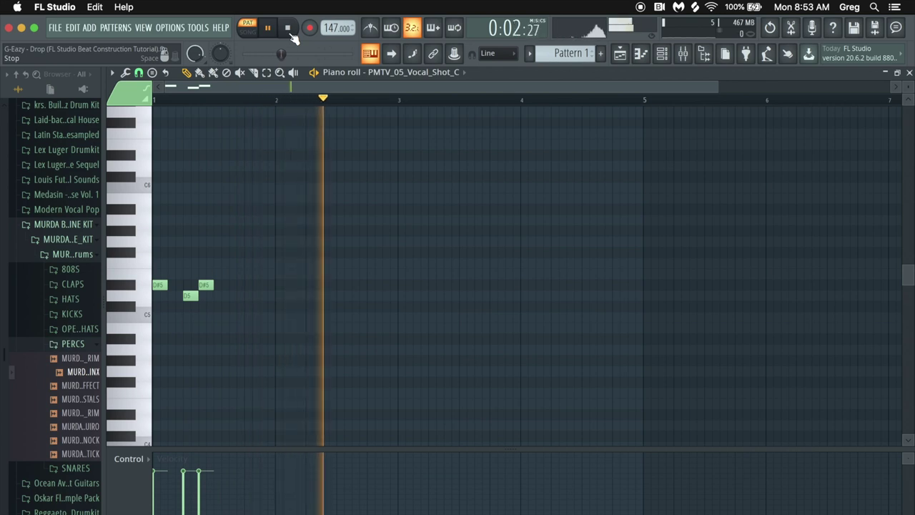
pyautogui.click(288, 29)
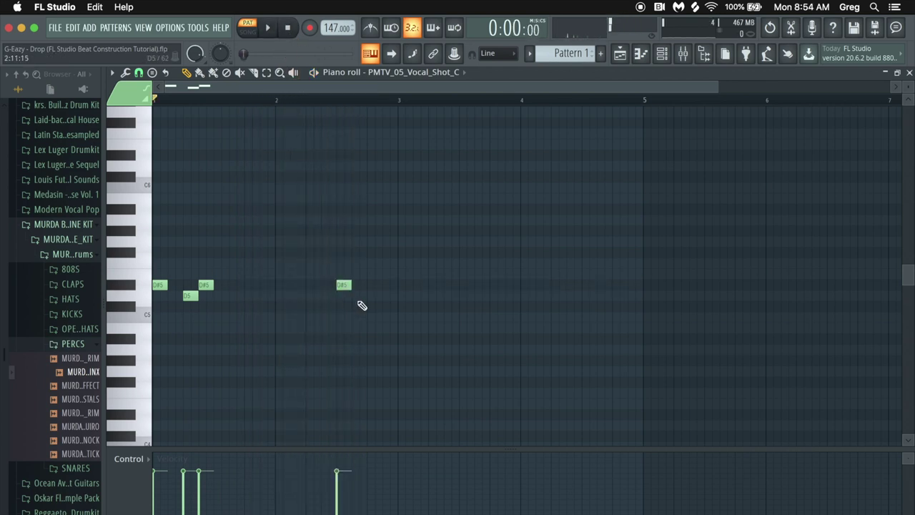
pyautogui.moveTo(390, 287); pyautogui.dragTo(402, 286)
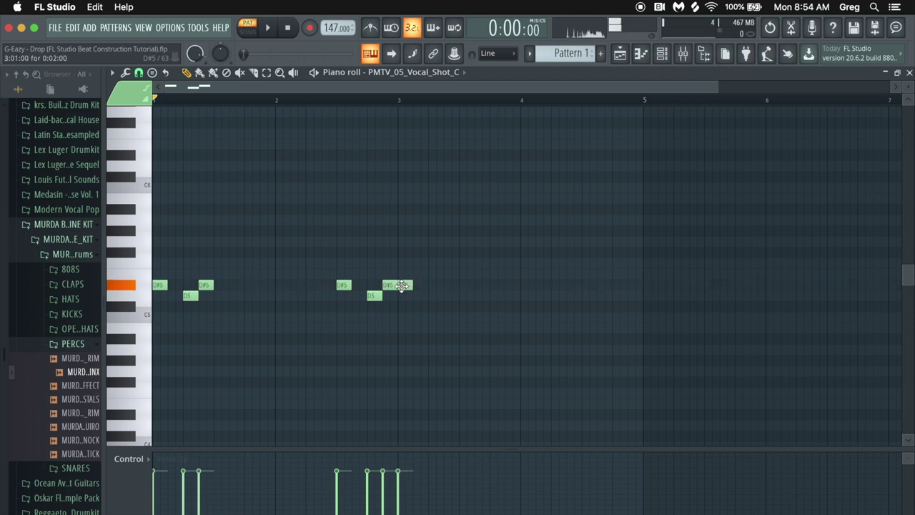
pyautogui.click(431, 295)
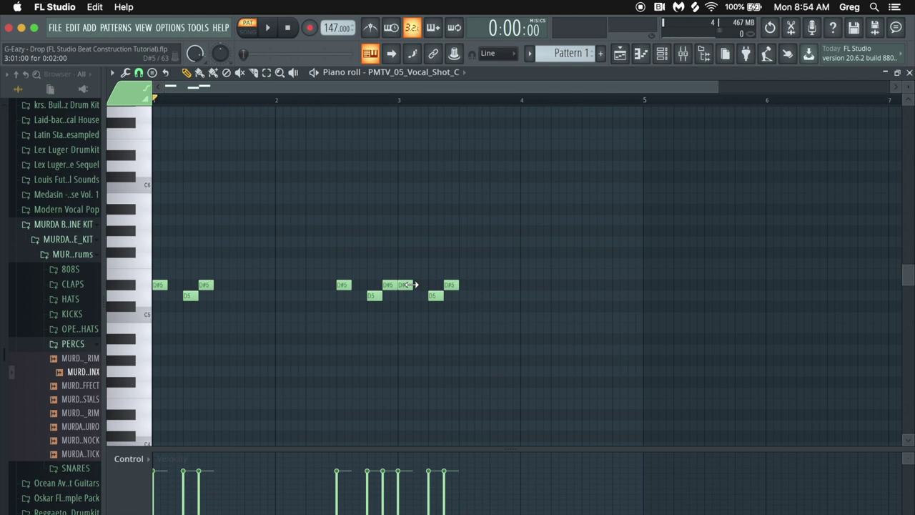
pyautogui.hotkey('ctrl', 'a')
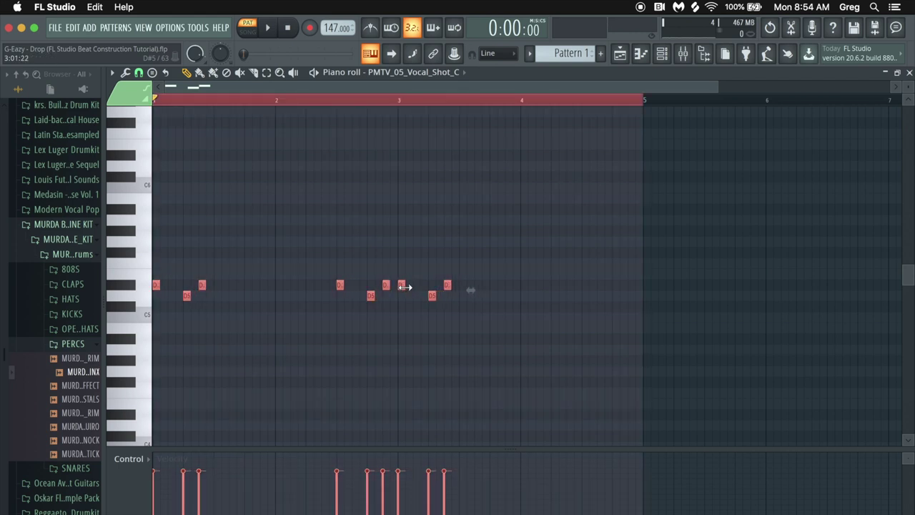
# Copy the opening D#5–D5–D#5 notes about three bars later into bar 4
pyautogui.press('space')
pyautogui.click(251, 227)
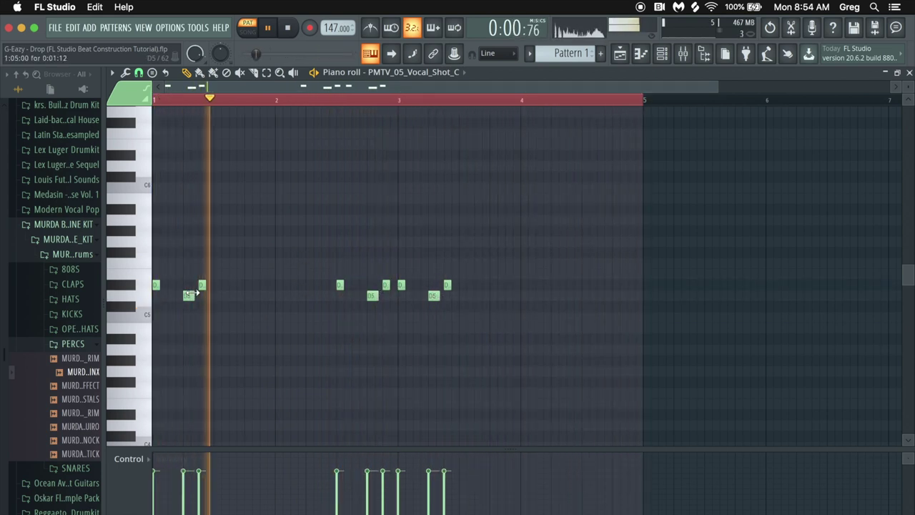
pyautogui.moveTo(262, 183); pyautogui.dragTo(140, 309)
pyautogui.hotkey('ctrl', 'a')
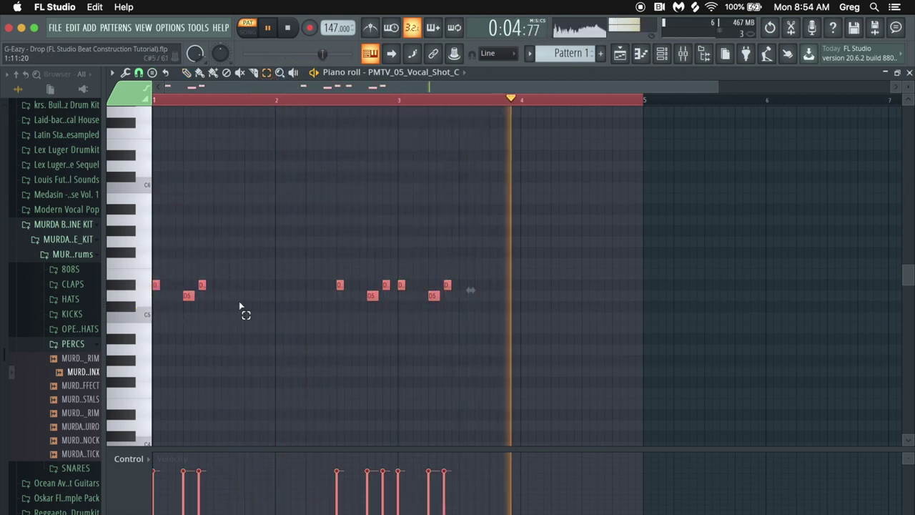
pyautogui.moveTo(240, 238); pyautogui.dragTo(146, 312)
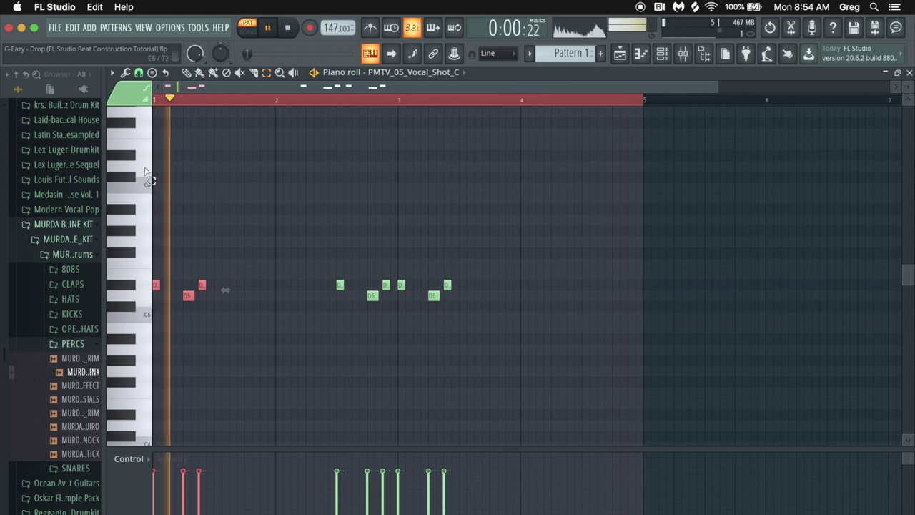
pyautogui.moveTo(156, 284); pyautogui.dragTo(586, 281)
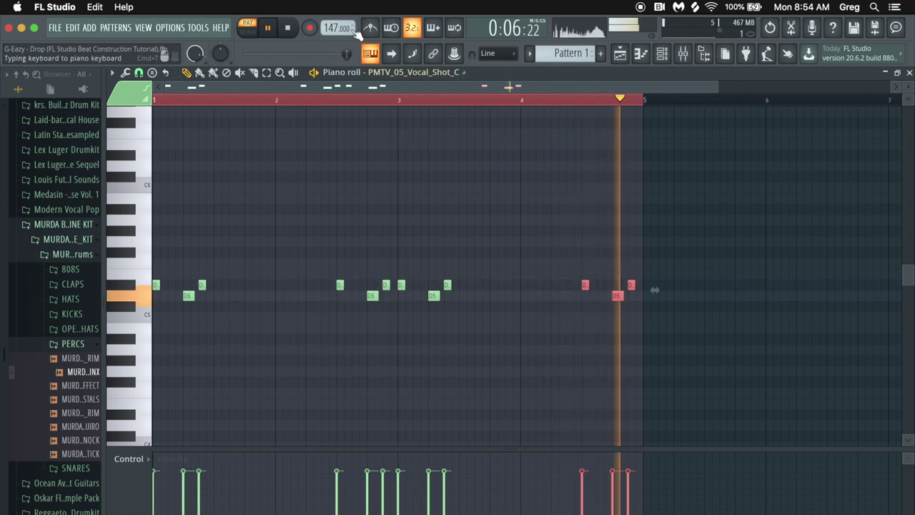
pyautogui.click(288, 28)
pyautogui.click(495, 220)
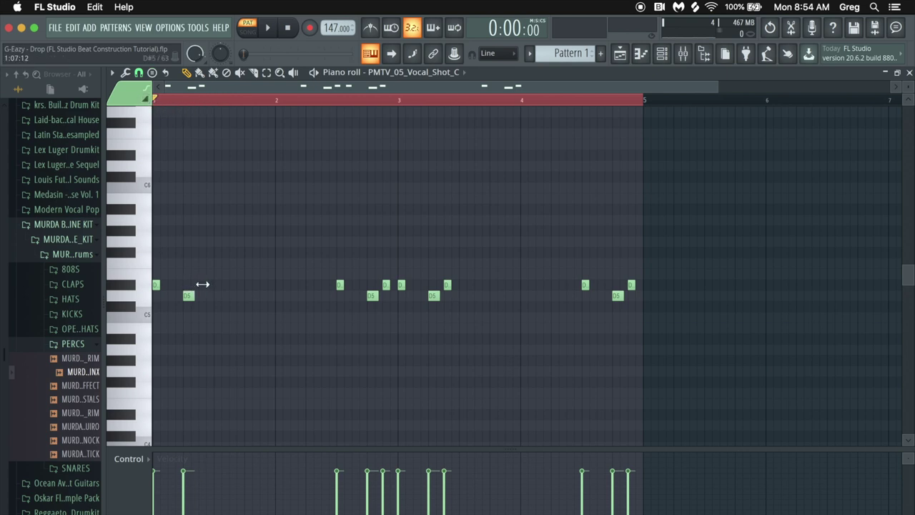
# Re-add the D#5 after the first D5, add a sliding D#5 and lengthen the bar-3 D5
pyautogui.click(201, 285)
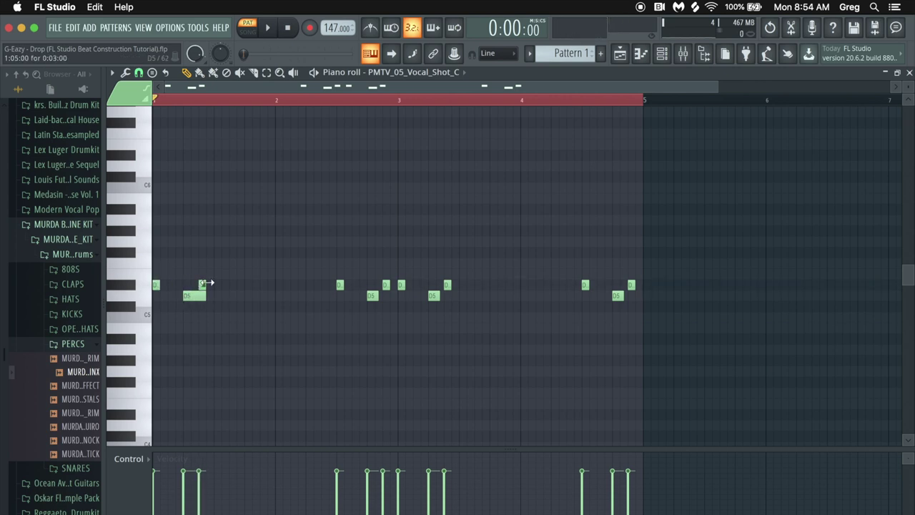
pyautogui.click(262, 32)
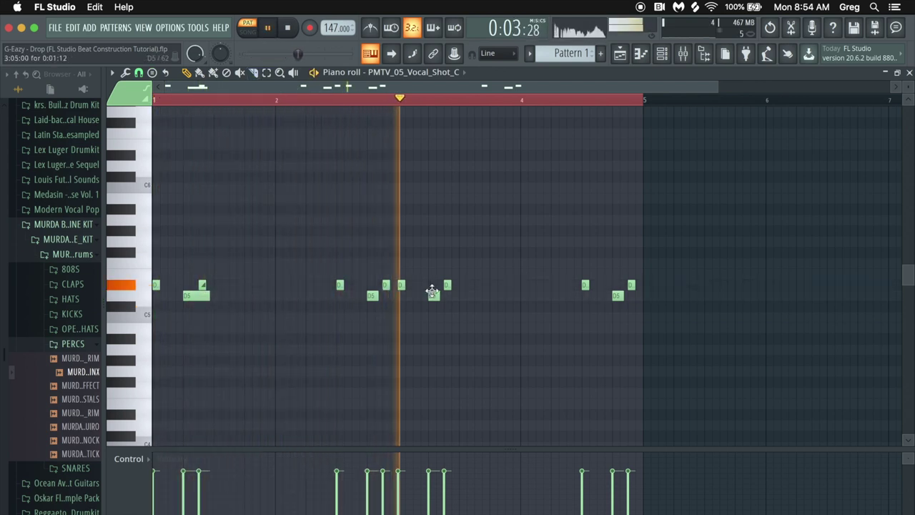
pyautogui.click(289, 29)
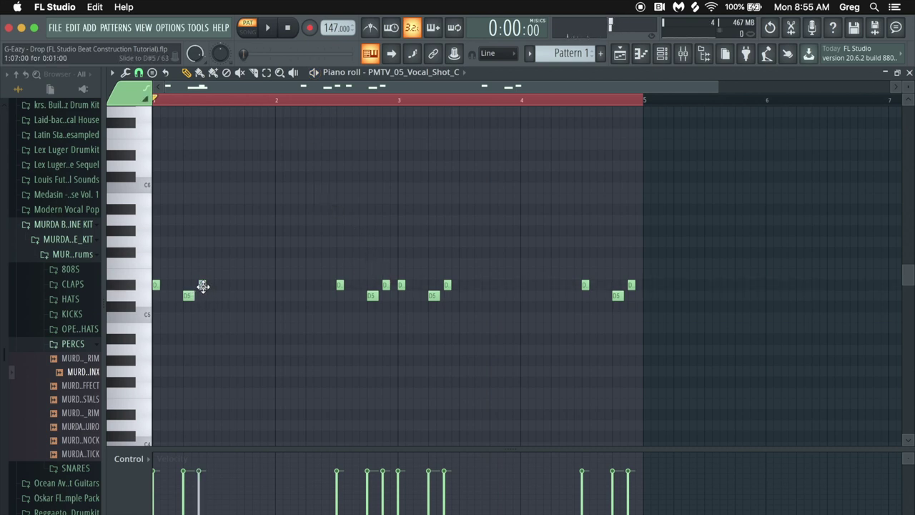
pyautogui.click(383, 284)
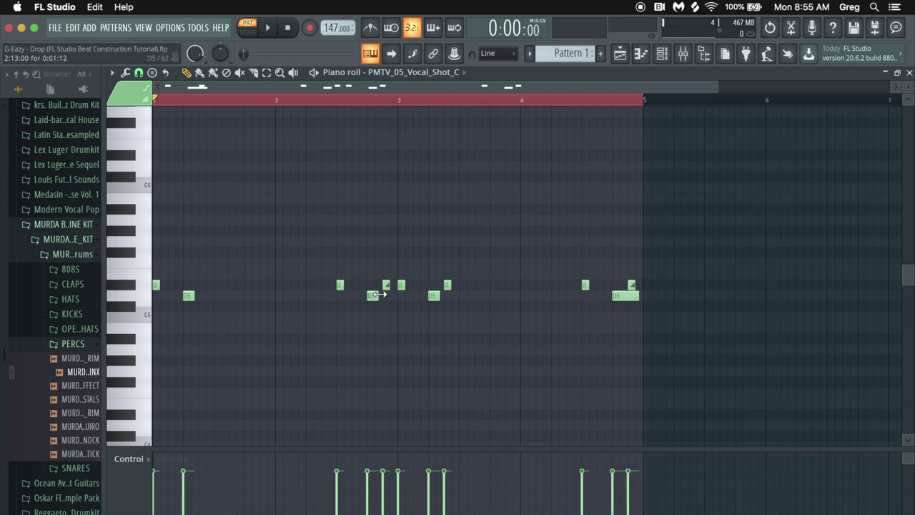
pyautogui.moveTo(379, 294); pyautogui.dragTo(392, 295)
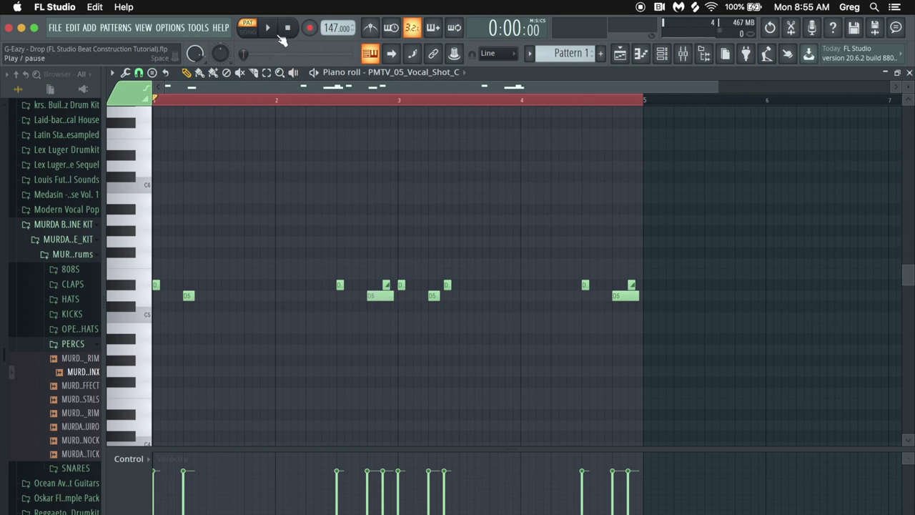
# Restore the D#5 note at the melody's start and return to the Channel Rack with playback stopped
pyautogui.click(270, 30)
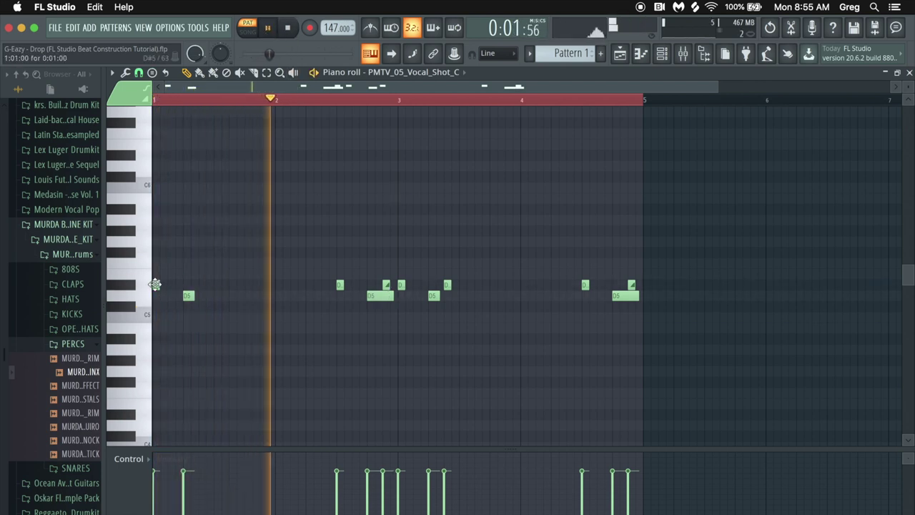
pyautogui.click(202, 285)
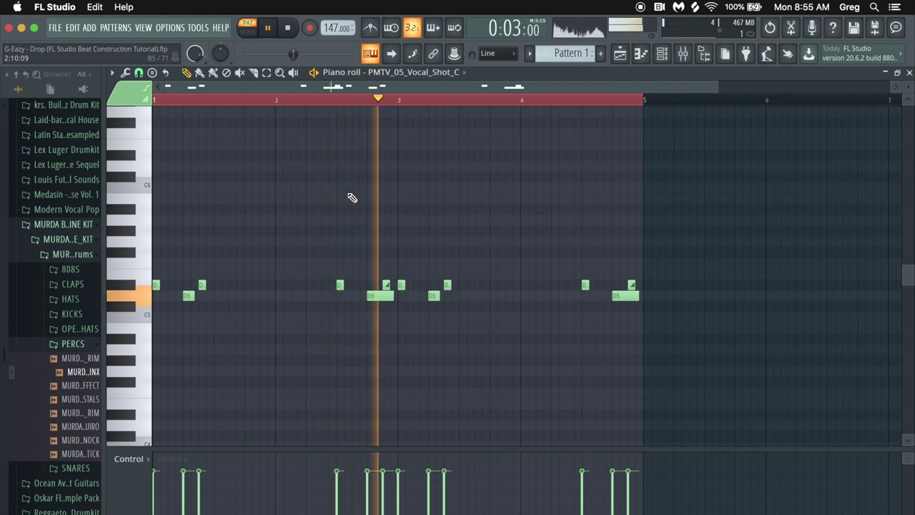
pyautogui.click(662, 53)
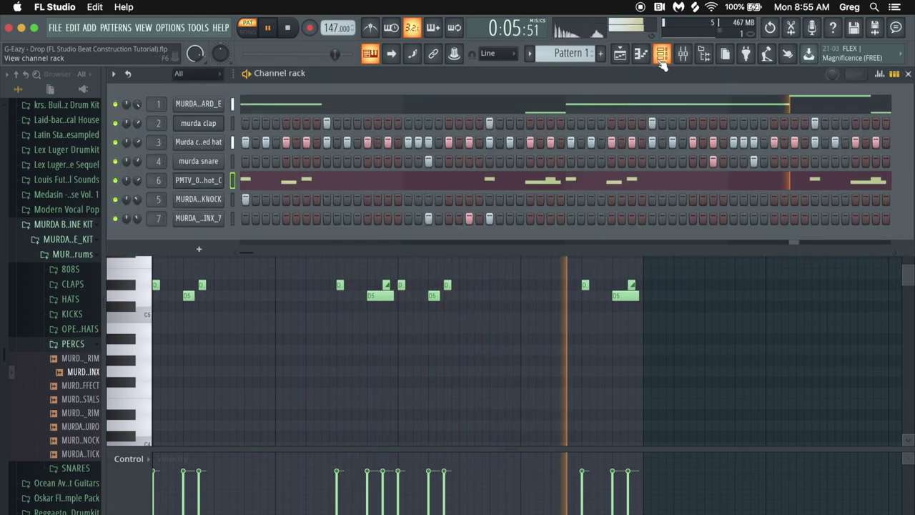
pyautogui.click(287, 27)
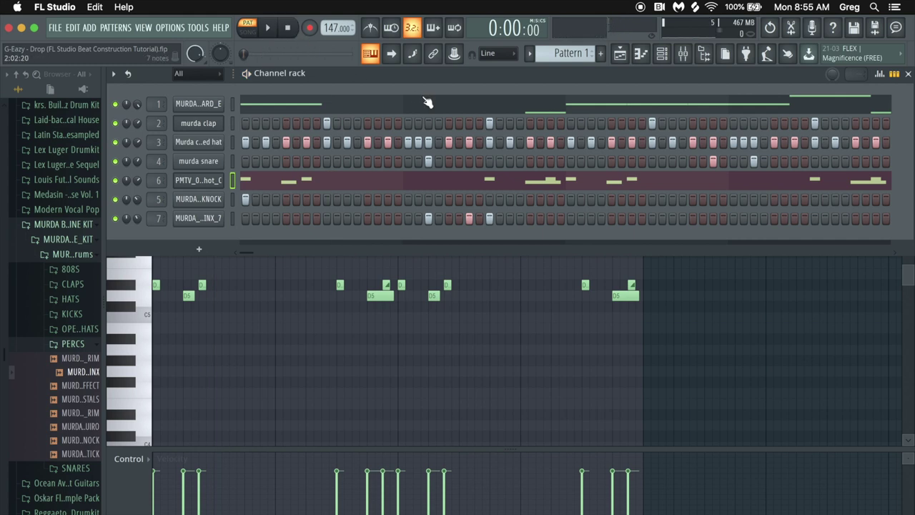